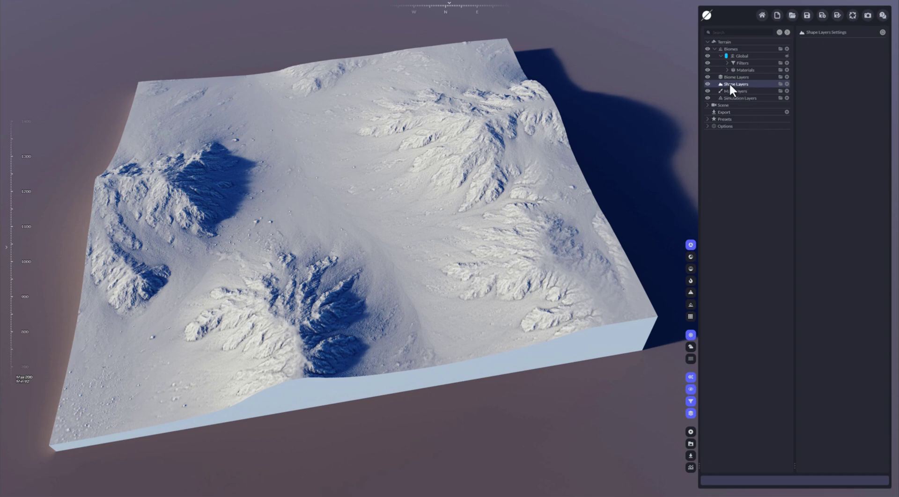
Add a Rivers layer to the shape layers and compare the terrain with the Global biome's filters hidden and shown again
{"action": "left_click", "coordinate": [786, 84]}
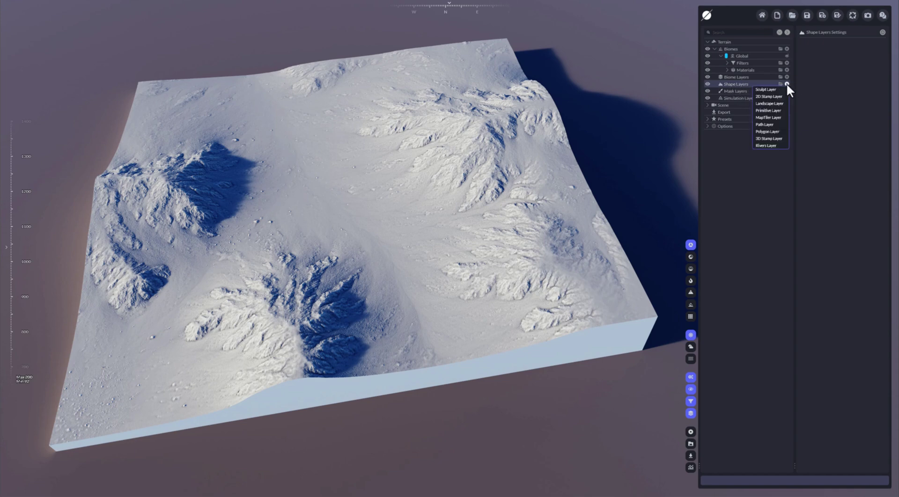
{"action": "left_click", "coordinate": [769, 145]}
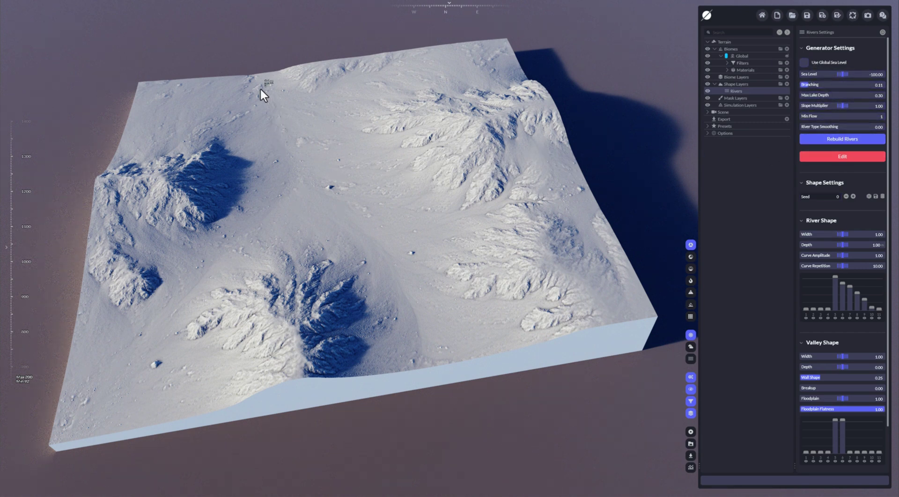
{"action": "left_click", "coordinate": [707, 63]}
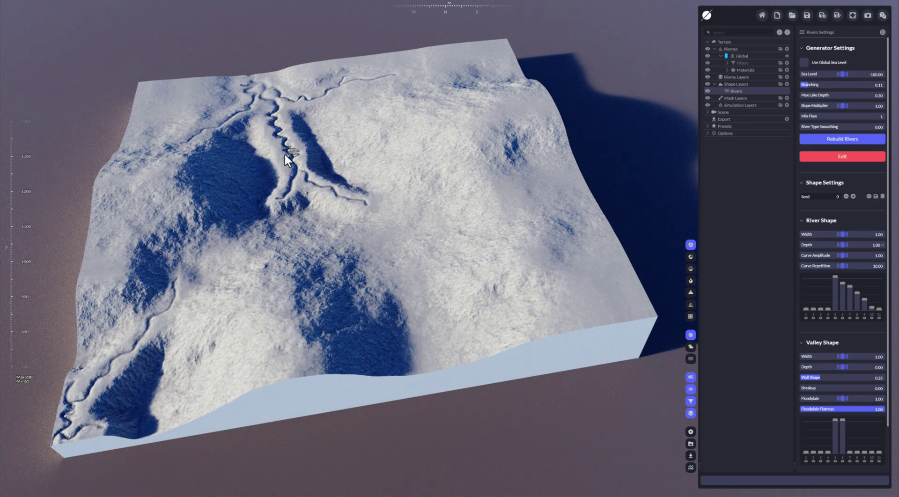
{"action": "left_click", "coordinate": [708, 63]}
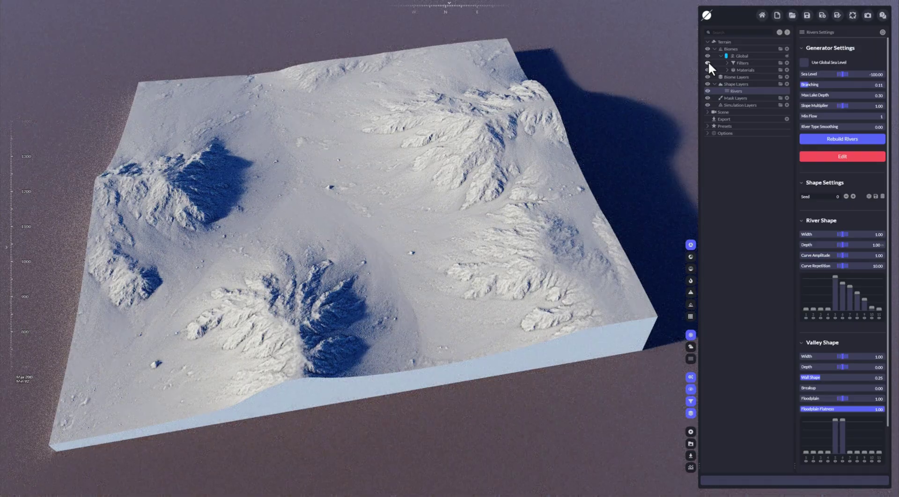
View the generated river node network in edit mode, leave it, and set the River Shape depth to 18.15
{"action": "left_click", "coordinate": [850, 155]}
{"action": "mouse_move", "coordinate": [373, 157]}
{"action": "right_mouse_down"}
{"action": "mouse_move", "coordinate": [449, 173]}
{"action": "mouse_move", "coordinate": [447, 145]}
{"action": "mouse_move", "coordinate": [398, 157]}
{"action": "mouse_move", "coordinate": [400, 183]}
{"action": "mouse_move", "coordinate": [382, 164]}
{"action": "right_mouse_up"}
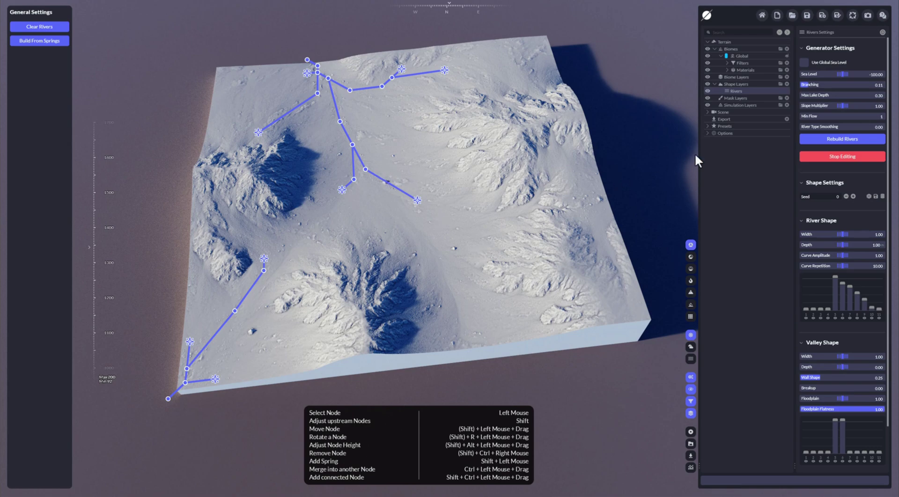
{"action": "left_click", "coordinate": [838, 157]}
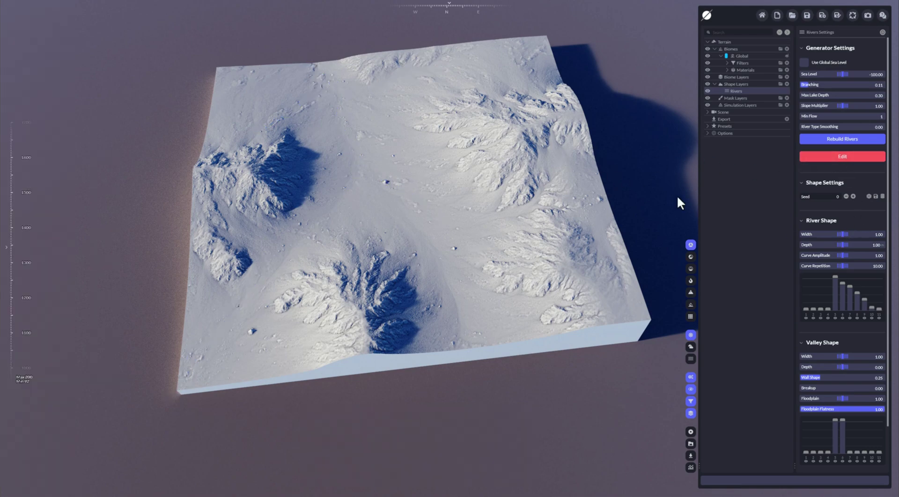
{"action": "left_click_drag", "start_coordinate": [843, 245], "coordinate": [898, 244]}
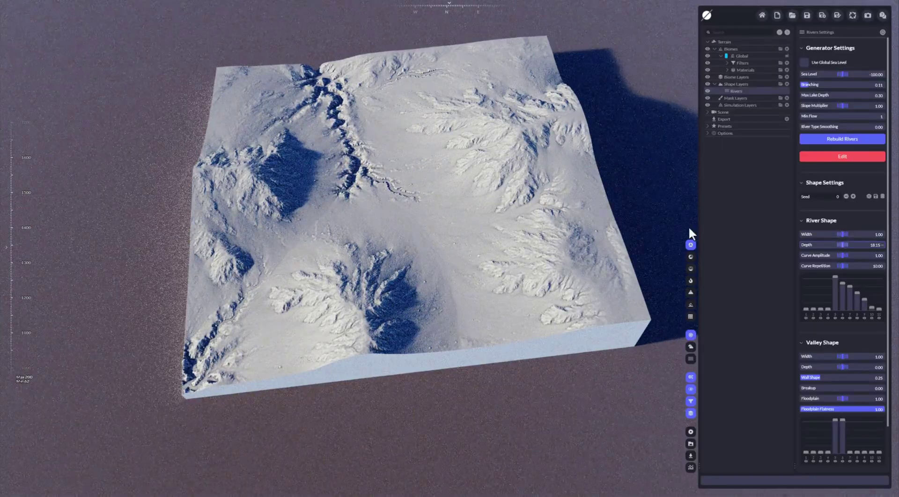
Reopen river editing and reposition the spring and first downstream node of the tributary below the large mountain
{"action": "scroll", "coordinate": [357, 201], "scroll_direction": "up", "scroll_amount": 5}
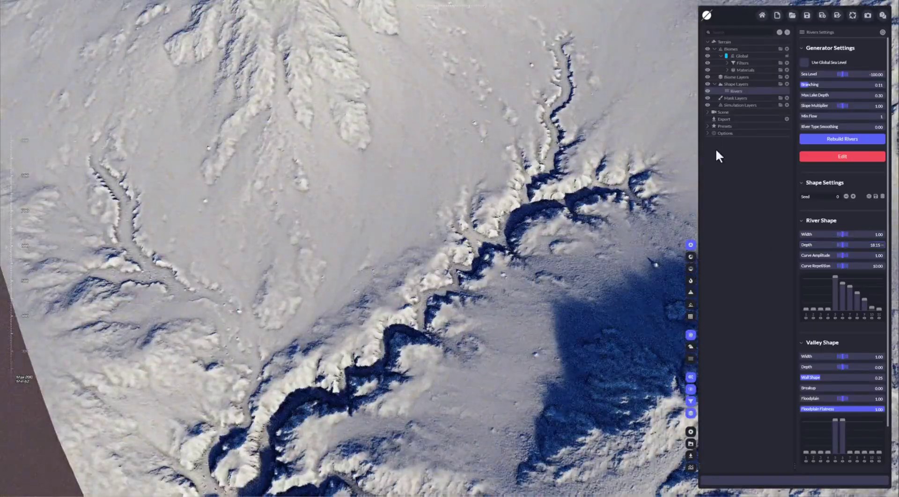
{"action": "left_click", "coordinate": [836, 157]}
{"action": "scroll", "coordinate": [499, 221], "scroll_direction": "down", "scroll_amount": 4}
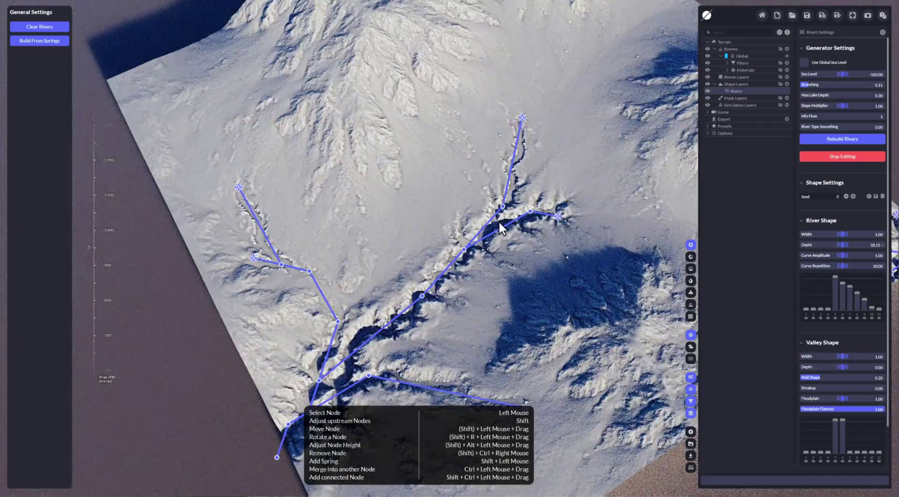
{"action": "right_click_drag", "start_coordinate": [498, 220], "coordinate": [440, 208]}
{"action": "scroll", "coordinate": [522, 192], "scroll_direction": "up", "scroll_amount": 3}
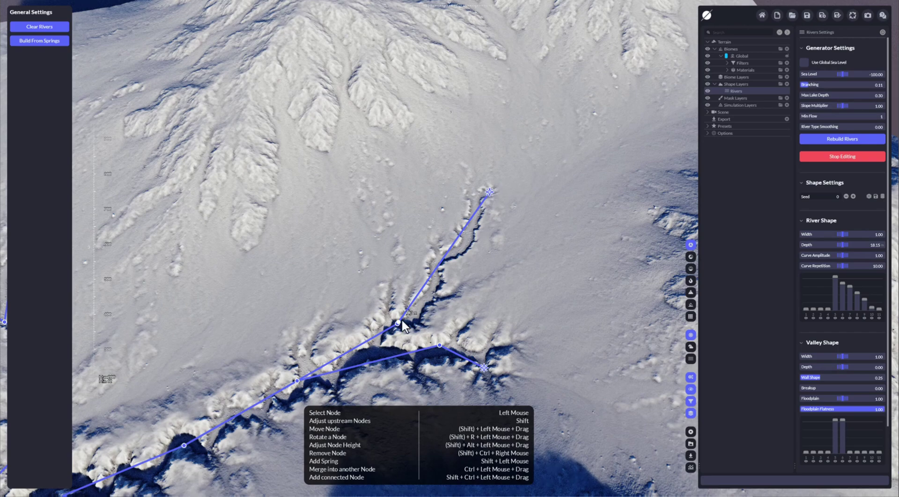
{"action": "right_click_drag", "start_coordinate": [399, 321], "coordinate": [376, 339]}
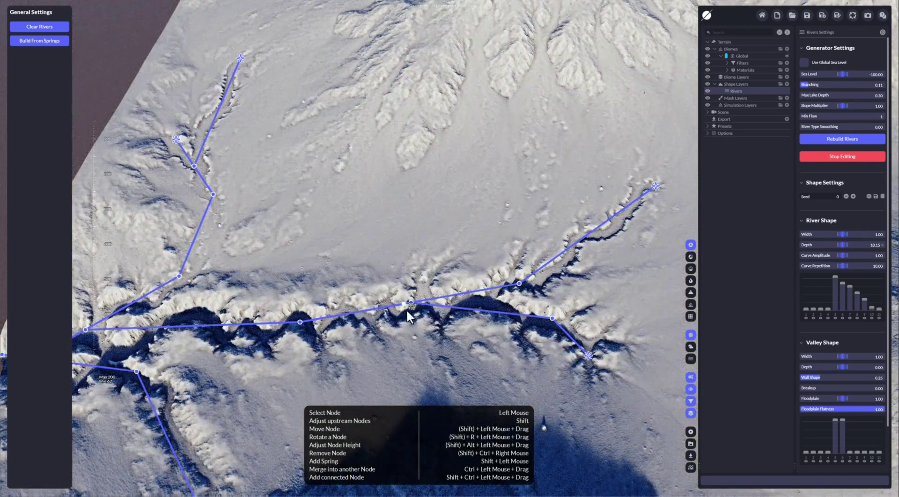
{"action": "right_click_drag", "start_coordinate": [415, 307], "coordinate": [461, 323]}
{"action": "mouse_move", "coordinate": [589, 128]}
{"action": "left_mouse_down"}
{"action": "mouse_move", "coordinate": [570, 117]}
{"action": "mouse_move", "coordinate": [588, 126]}
{"action": "left_mouse_up"}
{"action": "left_click_drag", "start_coordinate": [470, 244], "coordinate": [457, 226]}
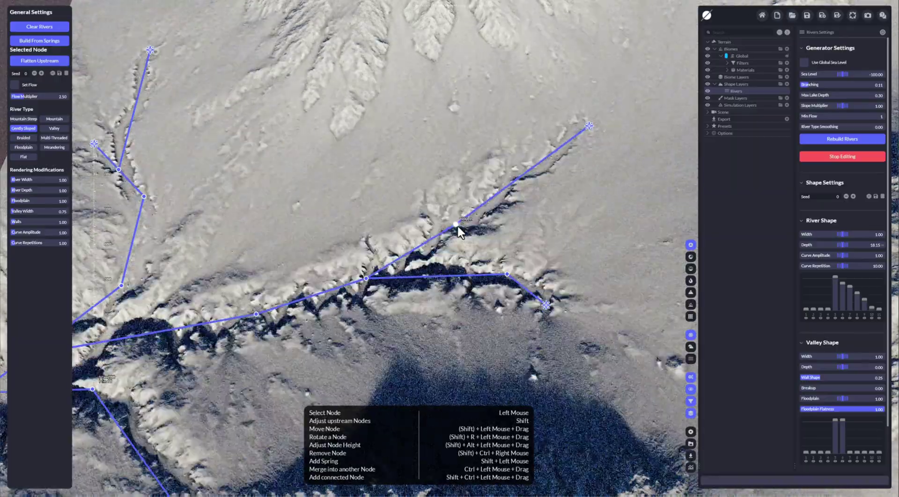
Examine the node settings of the tributary's spring and of the node just downstream of it
{"action": "scroll", "coordinate": [473, 234], "scroll_direction": "down", "scroll_amount": 3}
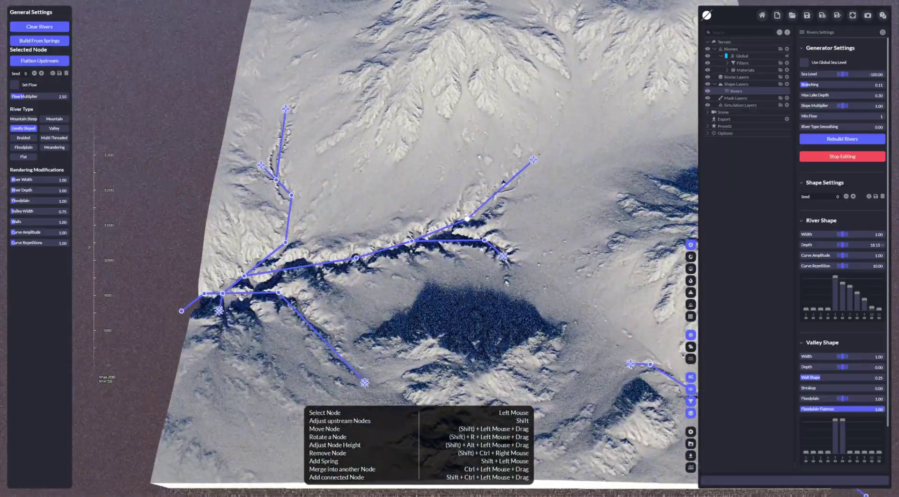
{"action": "scroll", "coordinate": [499, 251], "scroll_direction": "up", "scroll_amount": 3}
{"action": "scroll", "coordinate": [499, 251], "scroll_direction": "down", "scroll_amount": 2}
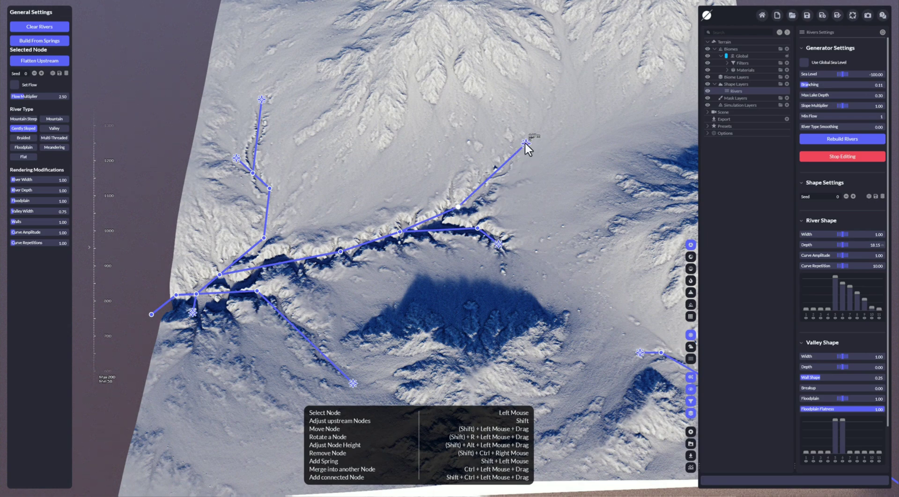
{"action": "right_click", "coordinate": [509, 159], "text": "ctrl"}
{"action": "scroll", "coordinate": [523, 150], "scroll_direction": "up", "scroll_amount": 1}
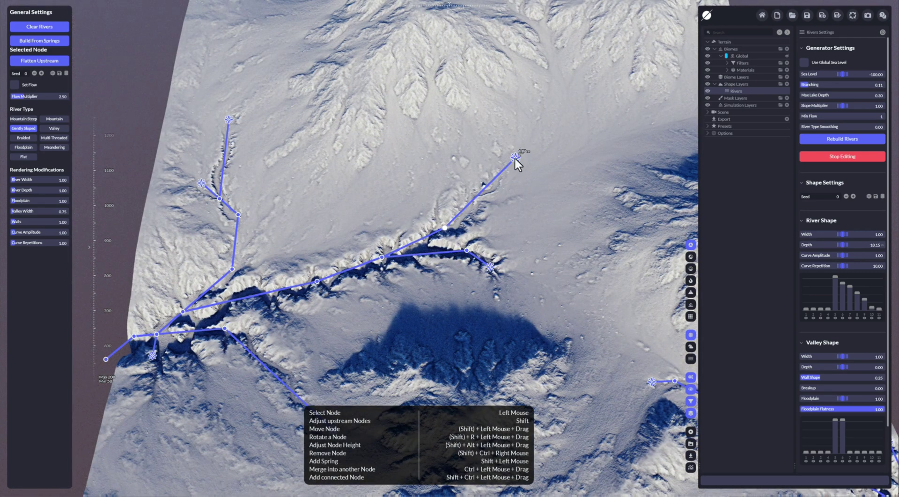
{"action": "left_click", "coordinate": [515, 159]}
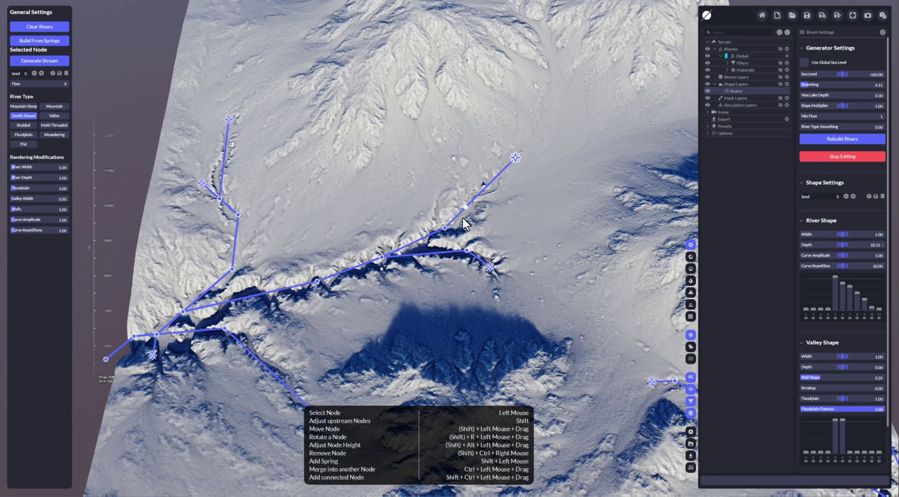
{"action": "left_click", "coordinate": [444, 228]}
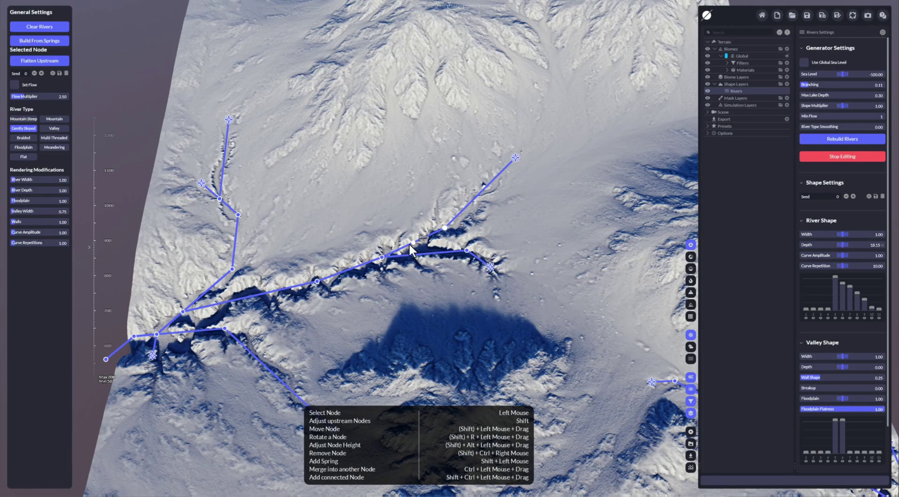
{"action": "right_click_drag", "start_coordinate": [403, 244], "coordinate": [424, 241]}
{"action": "scroll", "coordinate": [424, 241], "scroll_direction": "up", "scroll_amount": 2}
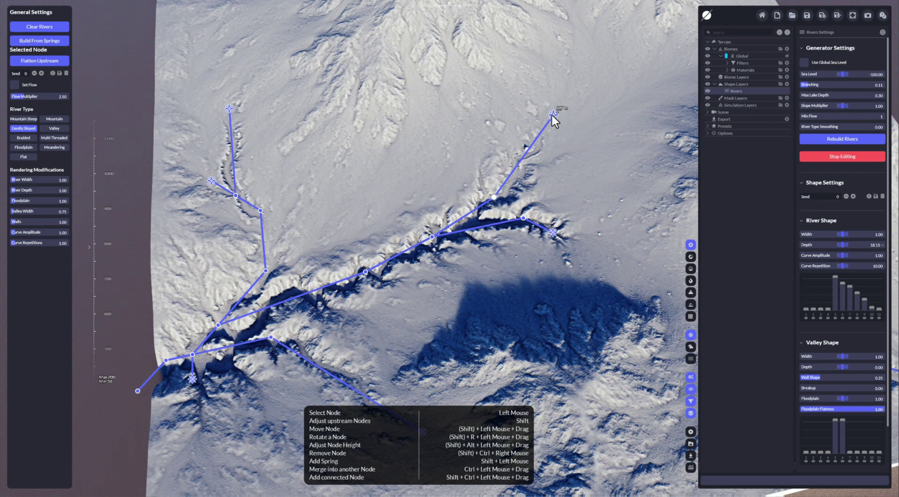
{"action": "left_click", "coordinate": [494, 197]}
Try a flow of 46 on the tributary's spring and set it to 4
{"action": "left_click", "coordinate": [553, 116]}
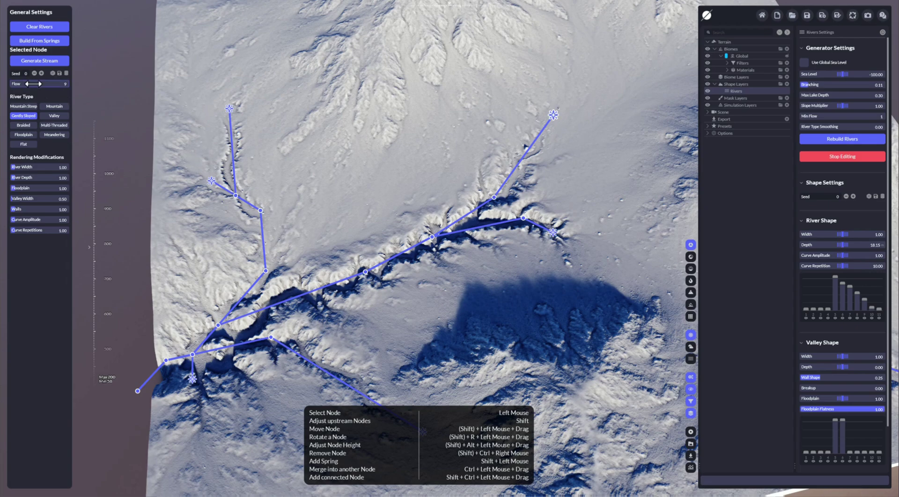
{"action": "left_click_drag", "start_coordinate": [34, 83], "coordinate": [51, 84]}
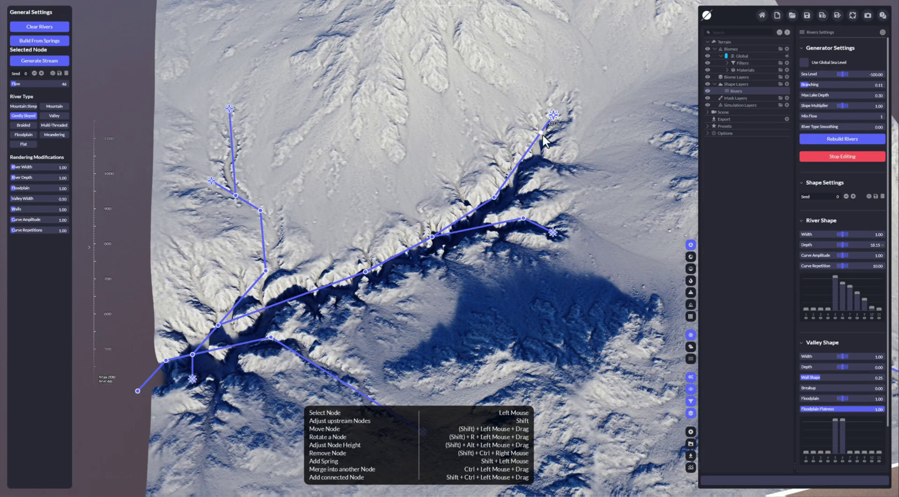
{"action": "left_click_drag", "start_coordinate": [55, 84], "coordinate": [104, 133]}
Set the flow multiplier of the first node below the spring to 5.73, and move that node and the spring to bend the tributary
{"action": "left_click", "coordinate": [494, 201]}
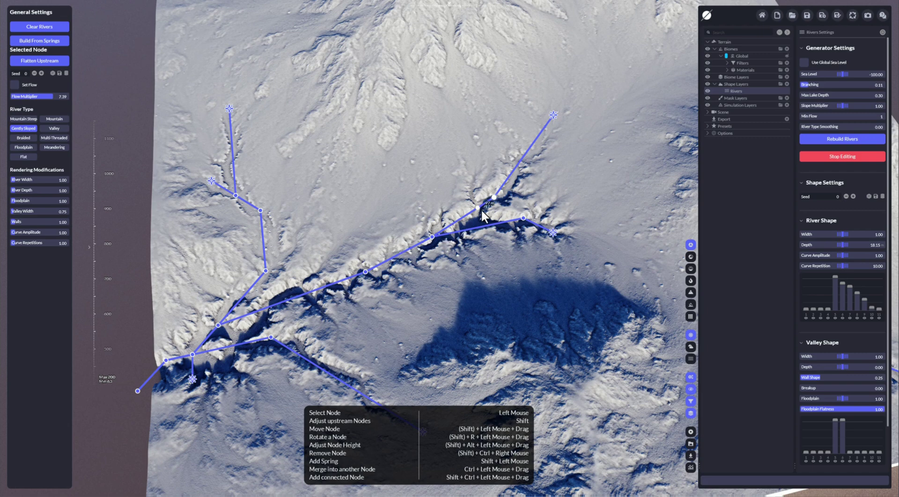
{"action": "left_click", "coordinate": [553, 114]}
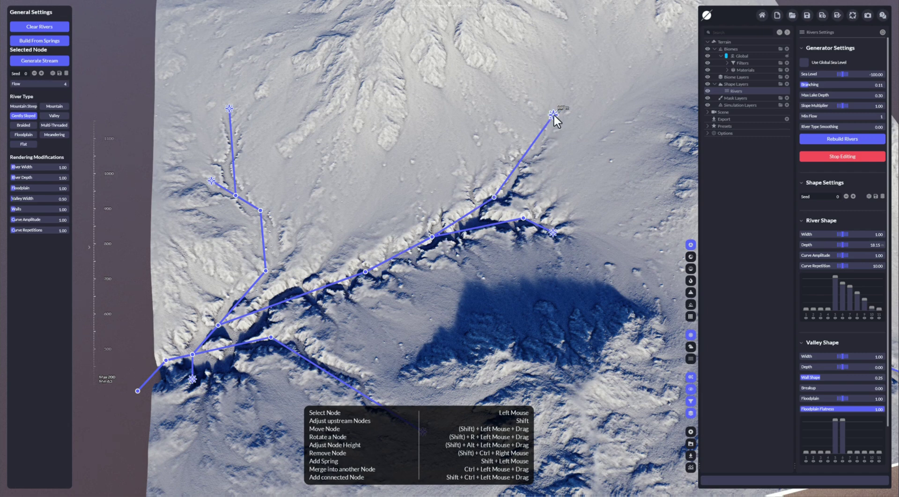
{"action": "left_click", "coordinate": [494, 198]}
{"action": "left_click_drag", "start_coordinate": [29, 96], "coordinate": [22, 96]}
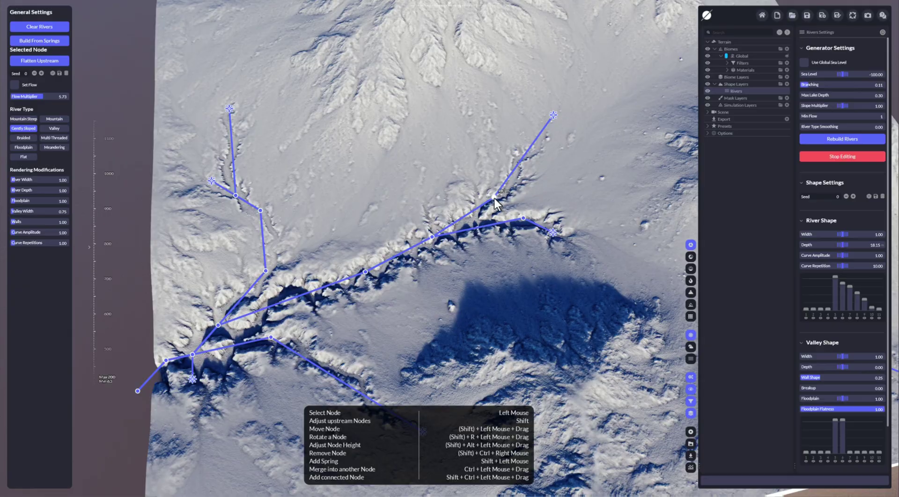
{"action": "left_click_drag", "start_coordinate": [494, 198], "coordinate": [467, 176]}
{"action": "mouse_move", "coordinate": [555, 117]}
{"action": "left_mouse_down"}
{"action": "mouse_move", "coordinate": [551, 111]}
{"action": "mouse_move", "coordinate": [561, 124]}
{"action": "left_mouse_up"}
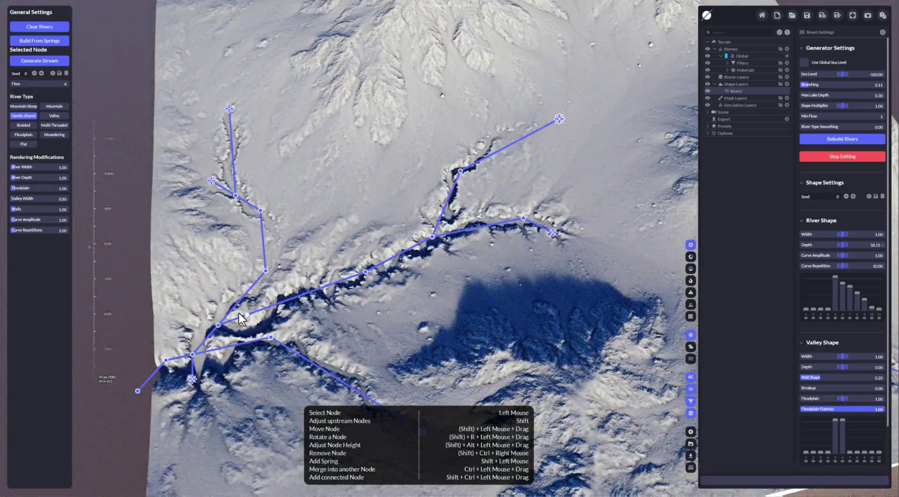
Try each river type from Mountain Steep to Flat on the node where the tributary joins the main river, and settle on Floodplain
{"action": "left_click", "coordinate": [365, 272]}
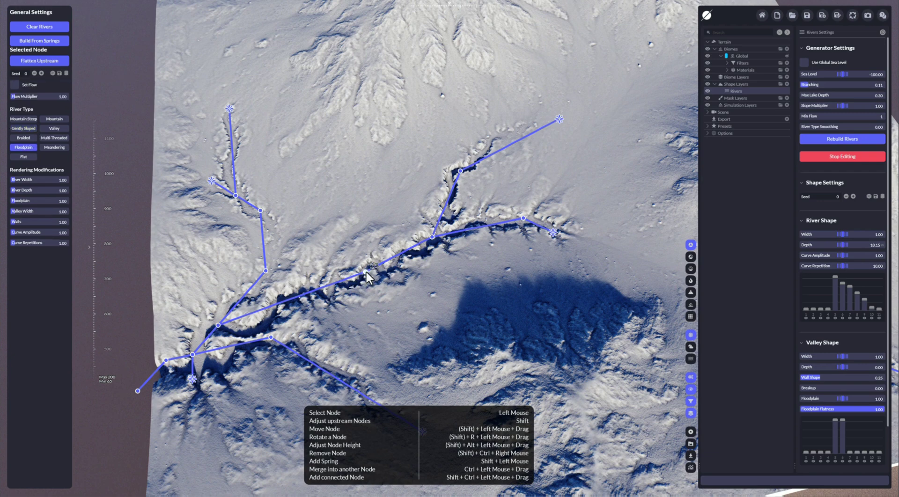
{"action": "left_click", "coordinate": [433, 237]}
{"action": "left_click", "coordinate": [24, 119]}
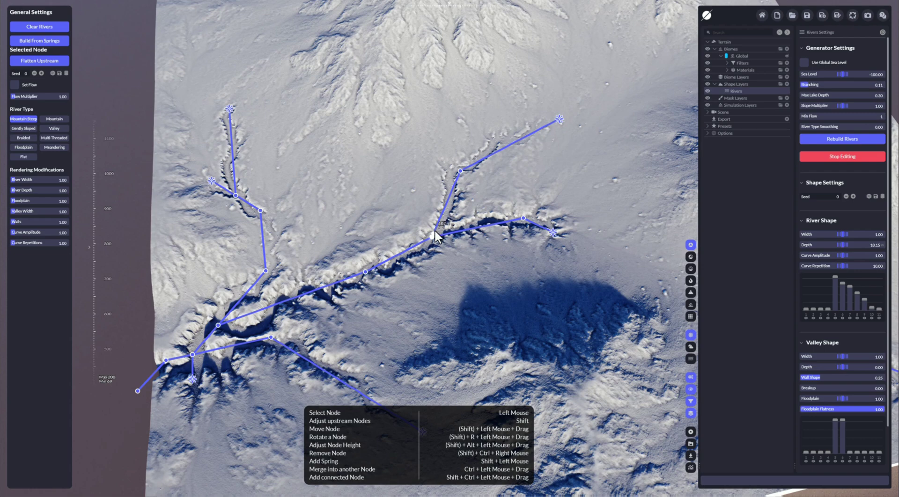
{"action": "left_click", "coordinate": [54, 119]}
{"action": "left_click", "coordinate": [22, 128]}
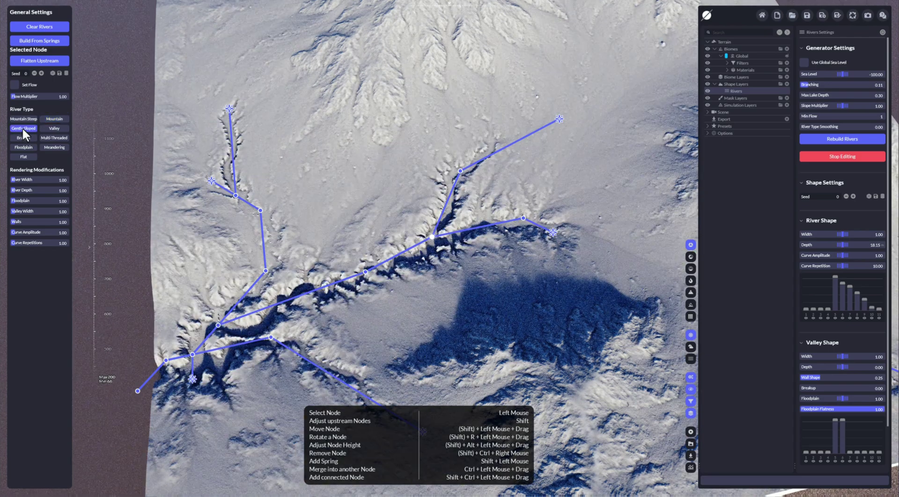
{"action": "left_click", "coordinate": [53, 128]}
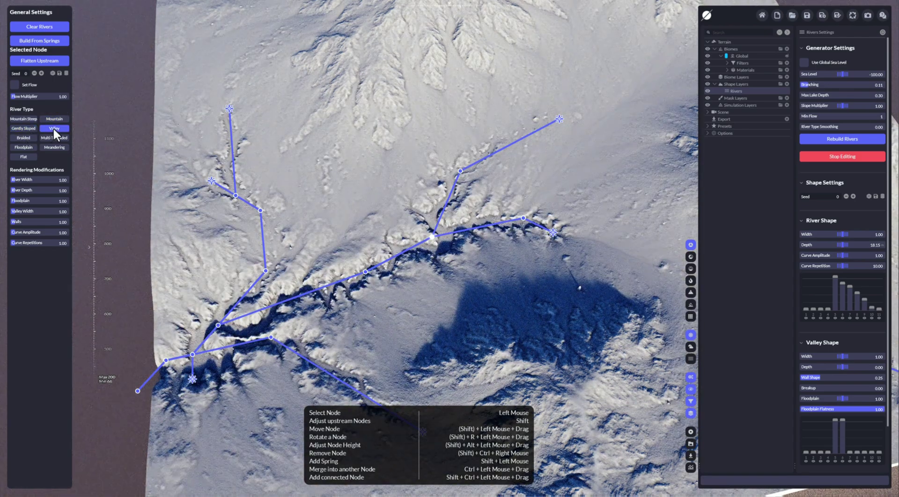
{"action": "left_click", "coordinate": [22, 137]}
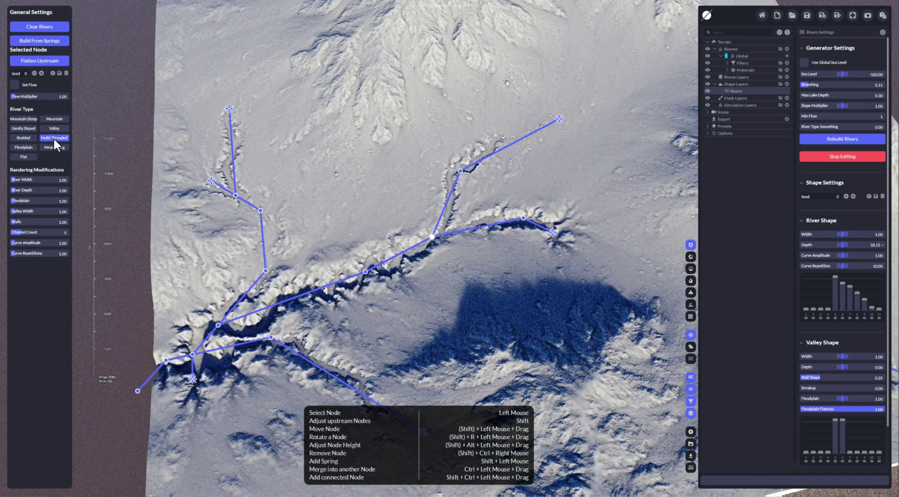
{"action": "left_click", "coordinate": [53, 137]}
{"action": "left_click", "coordinate": [24, 147]}
{"action": "left_click", "coordinate": [55, 147]}
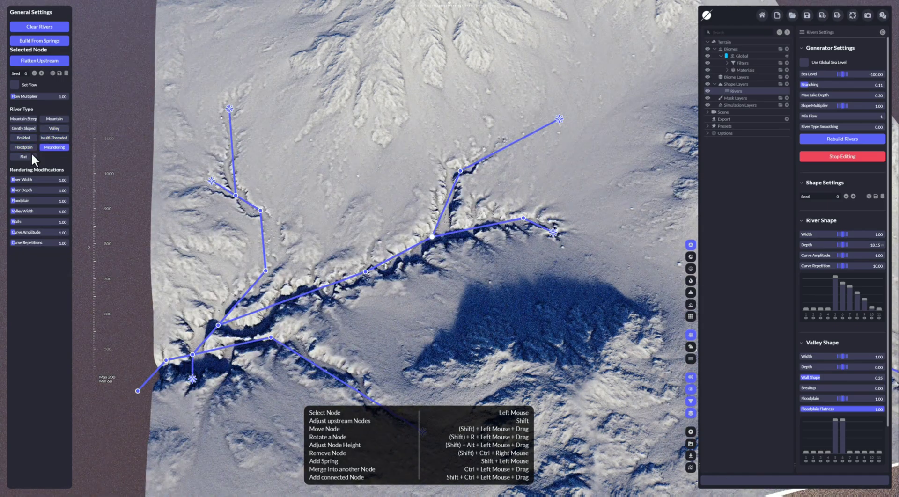
{"action": "left_click", "coordinate": [23, 156]}
{"action": "left_click", "coordinate": [27, 146]}
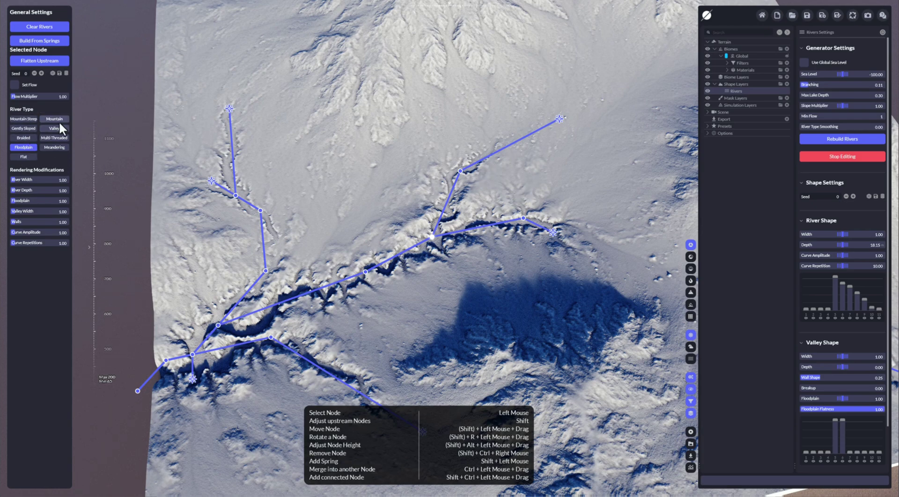
Rebuild the rivers from the generator settings to discard the manual node edits
{"action": "right_click_drag", "start_coordinate": [478, 168], "coordinate": [515, 170]}
{"action": "scroll", "coordinate": [497, 169], "scroll_direction": "down", "scroll_amount": 3}
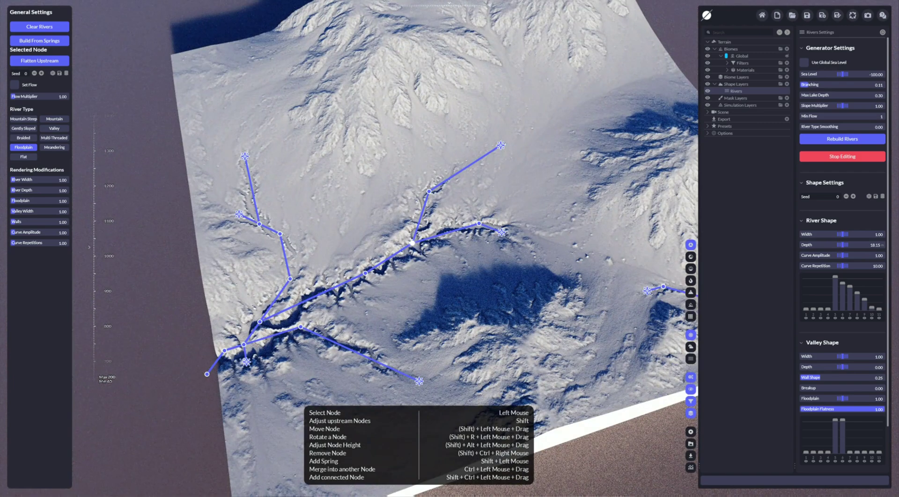
{"action": "left_click", "coordinate": [839, 139]}
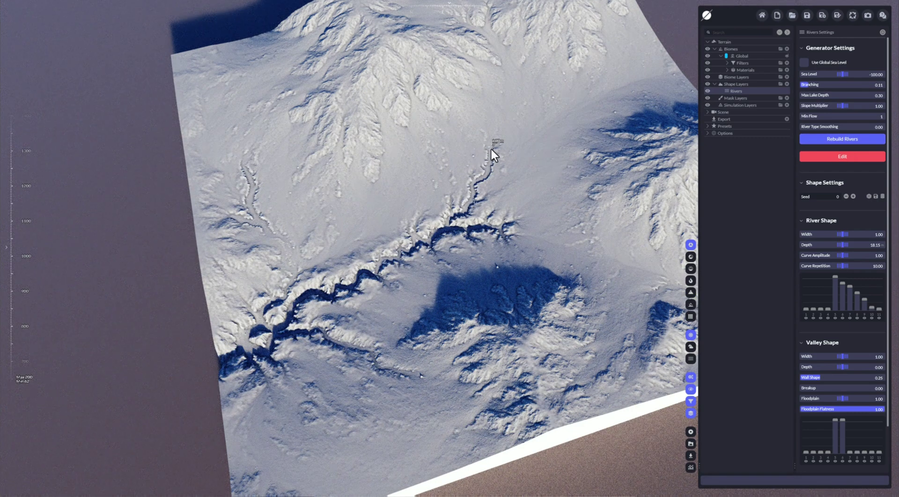
Reopen river editing and check the settings of the junction node and of the next node upstream on the tributary
{"action": "left_click", "coordinate": [828, 157]}
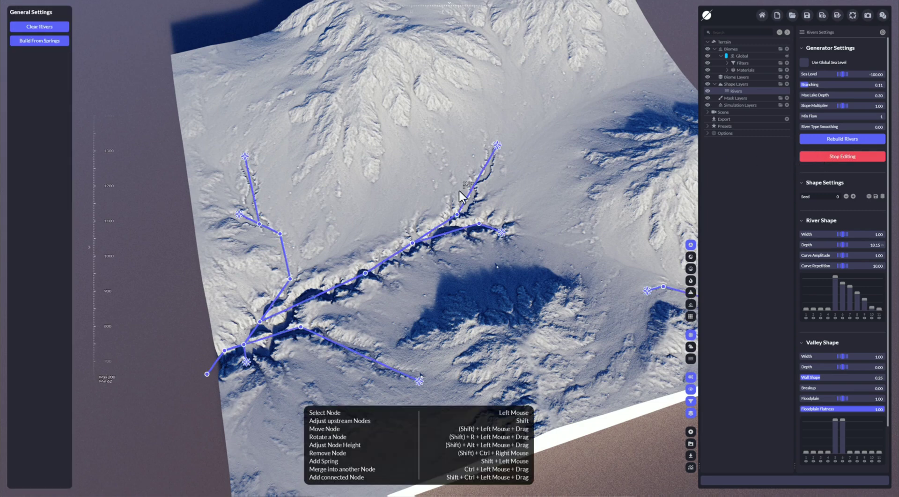
{"action": "left_click", "coordinate": [411, 241]}
{"action": "left_click", "coordinate": [457, 215]}
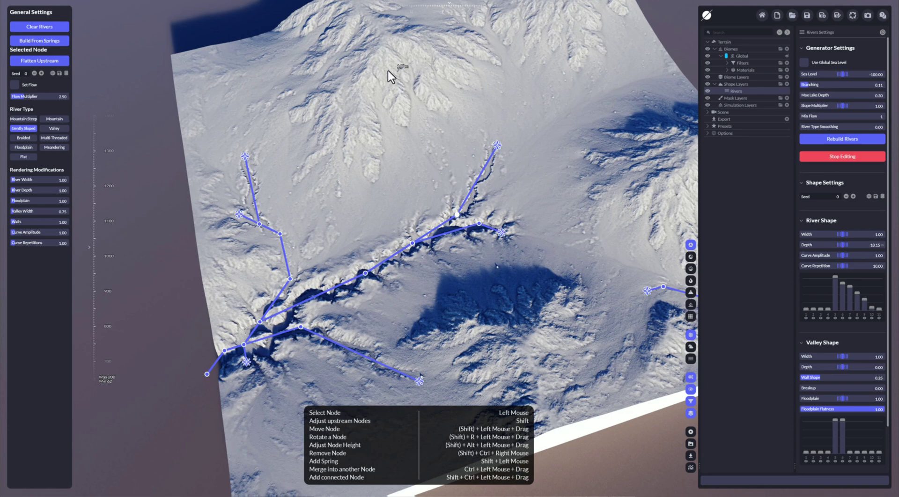
Add a spring high on the far mountain, generate its stream, and shift the existing tributary's spring away from the new stream
{"action": "left_click", "coordinate": [540, 7], "text": "shift"}
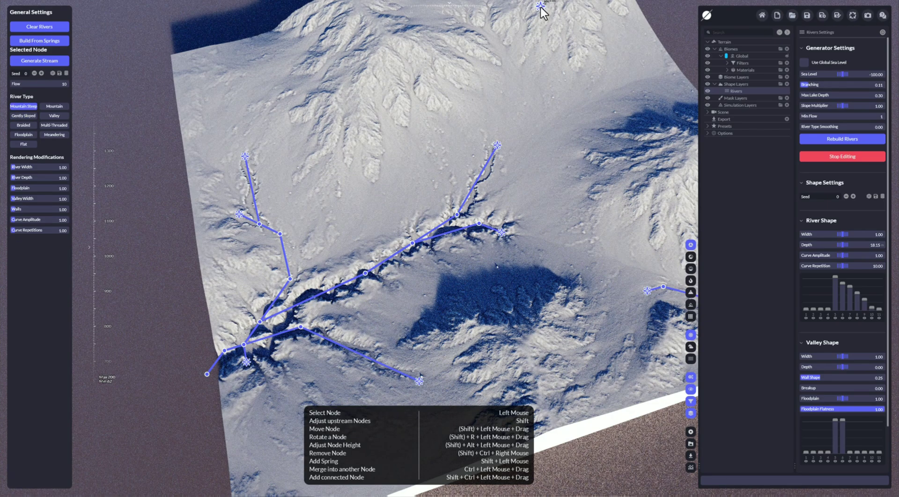
{"action": "middle_click_drag", "start_coordinate": [530, 93], "coordinate": [515, 108]}
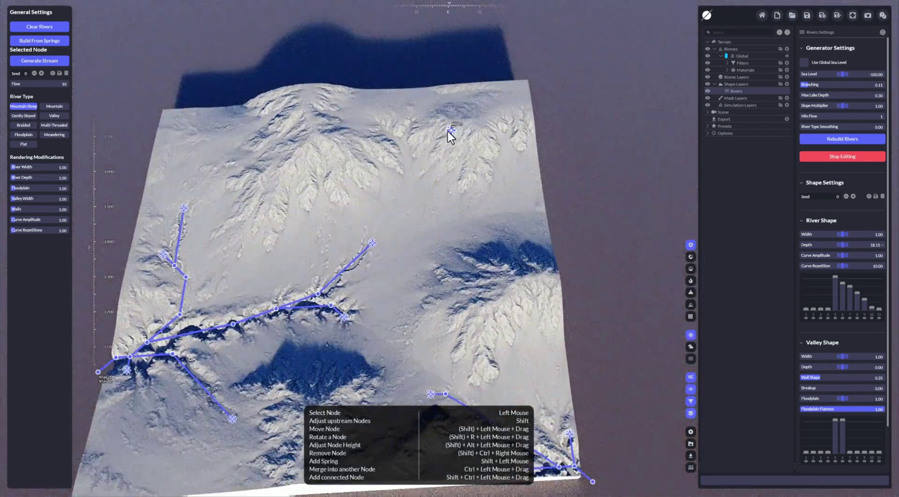
{"action": "left_click", "coordinate": [54, 61]}
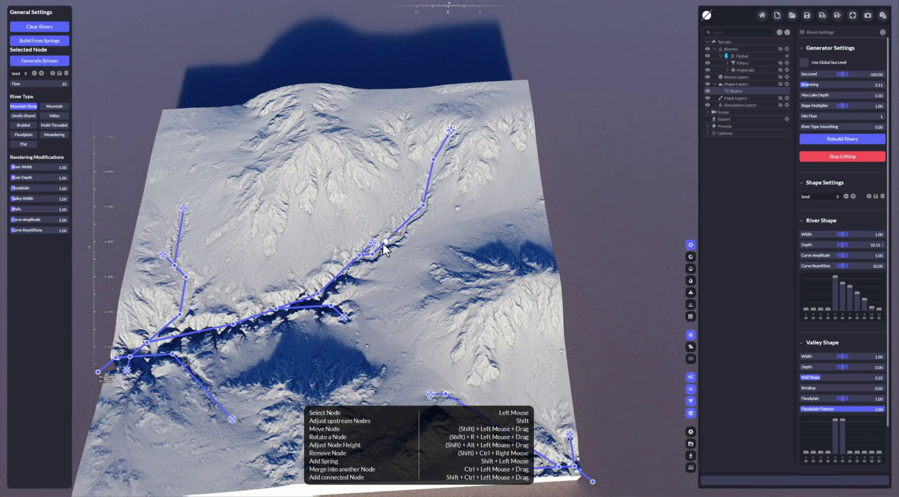
{"action": "left_click_drag", "start_coordinate": [373, 243], "coordinate": [353, 233]}
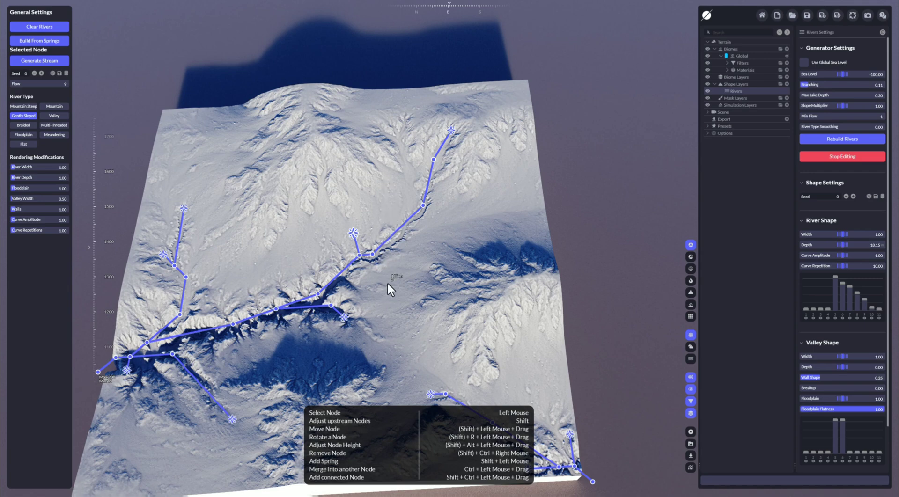
Add three more springs on the slopes of the large mountain and build the rivers from all springs
{"action": "right_click_drag", "start_coordinate": [477, 268], "coordinate": [464, 169]}
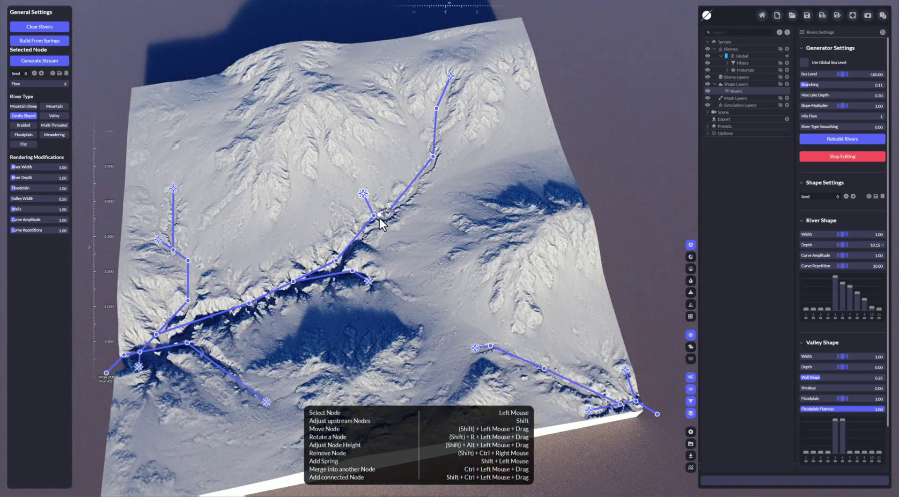
{"action": "left_click", "coordinate": [232, 109], "text": "shift"}
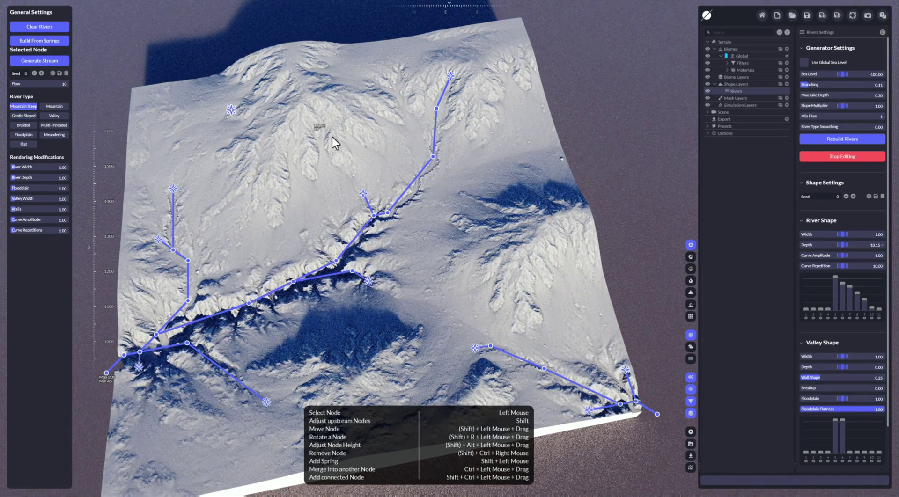
{"action": "left_click", "coordinate": [354, 136], "text": "shift"}
{"action": "left_click", "coordinate": [278, 153], "text": "shift"}
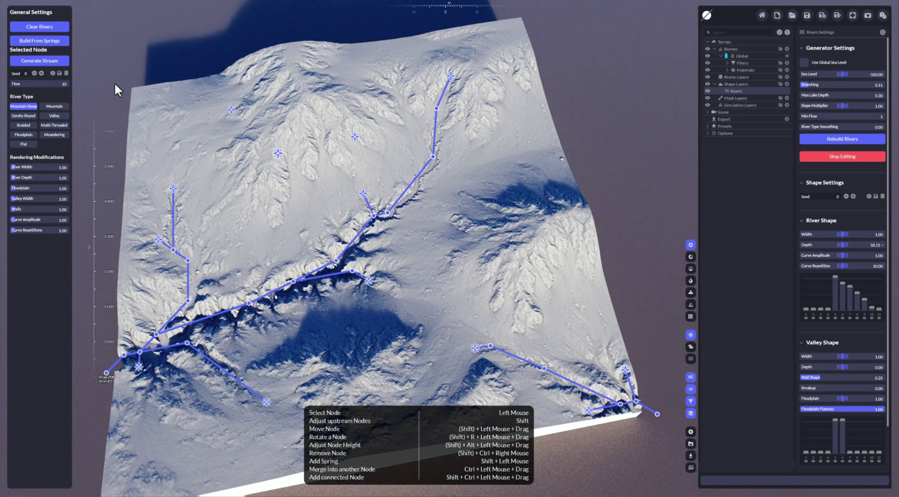
{"action": "left_click", "coordinate": [40, 41]}
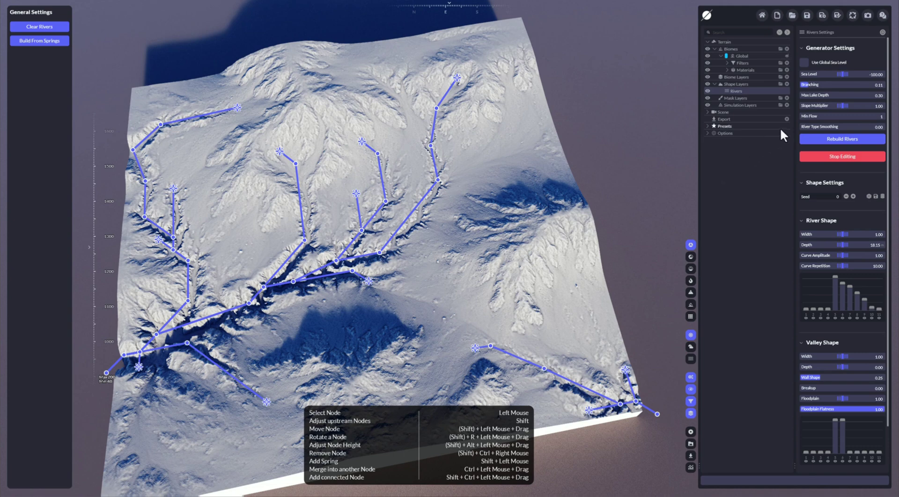
Select the main river's outlet node at the terrain edge and flatten all nodes upstream of it
{"action": "left_click", "coordinate": [279, 150]}
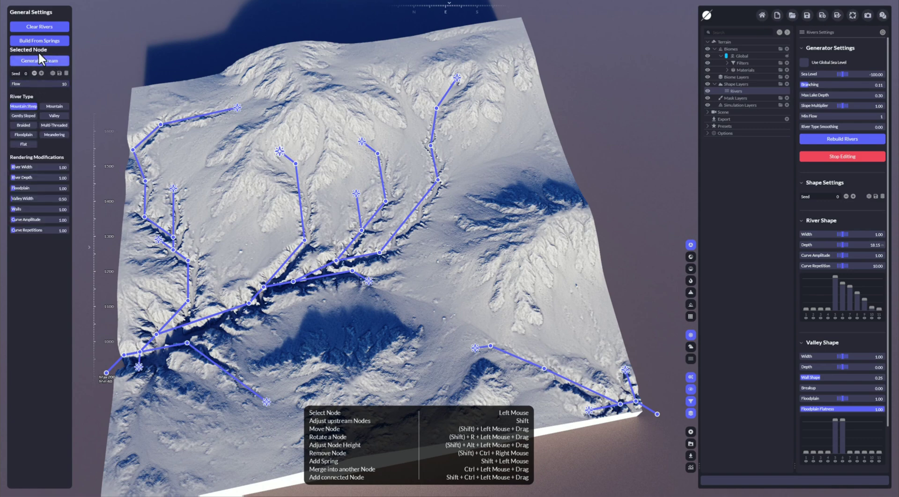
{"action": "left_click", "coordinate": [105, 373]}
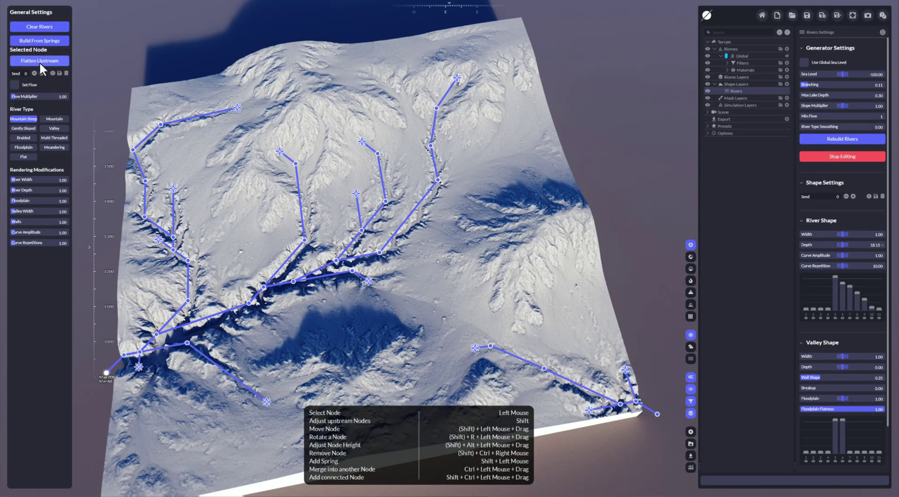
{"action": "right_click_drag", "start_coordinate": [186, 175], "coordinate": [186, 77]}
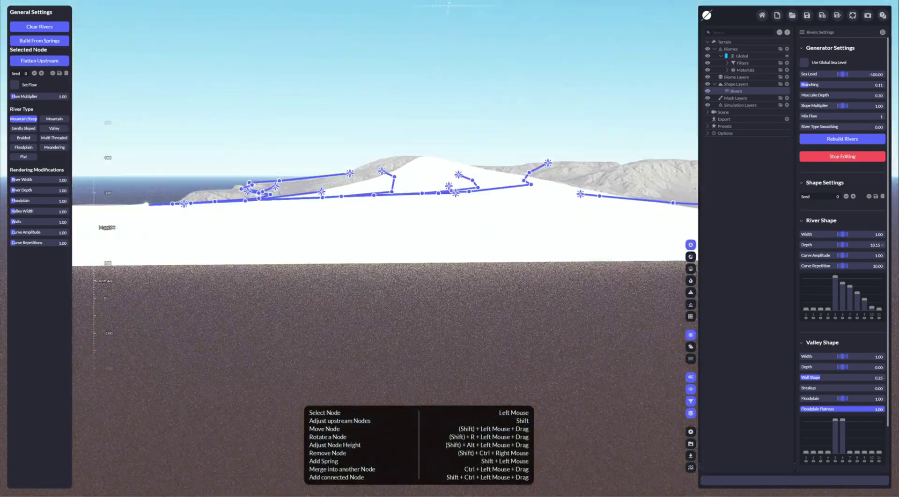
{"action": "left_click", "coordinate": [37, 62]}
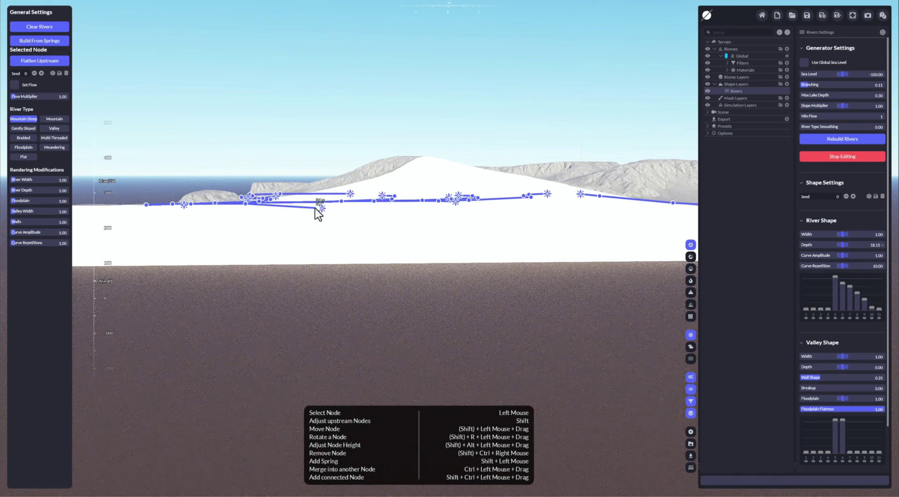
{"action": "right_click_drag", "start_coordinate": [495, 198], "coordinate": [495, 276]}
{"action": "scroll", "coordinate": [491, 198], "scroll_direction": "down", "scroll_amount": 5}
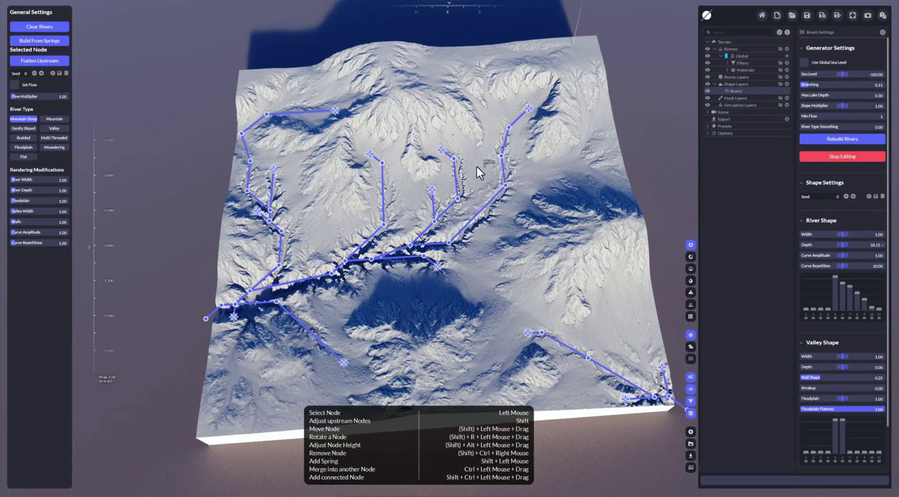
Move the node just below the spring of the farthest tributary sideways to bend the stream
{"action": "scroll", "coordinate": [447, 161], "scroll_direction": "up", "scroll_amount": 5}
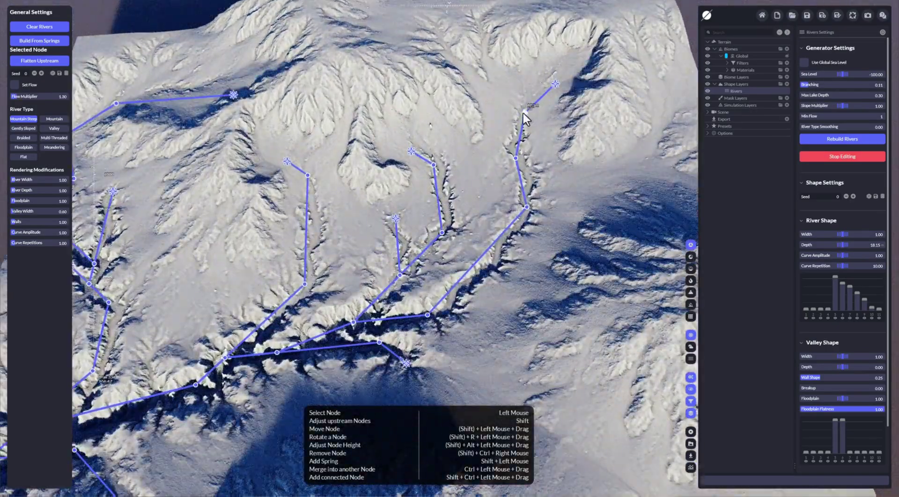
{"action": "left_click_drag", "start_coordinate": [521, 113], "coordinate": [577, 129]}
{"action": "right_click_drag", "start_coordinate": [576, 129], "coordinate": [519, 187]}
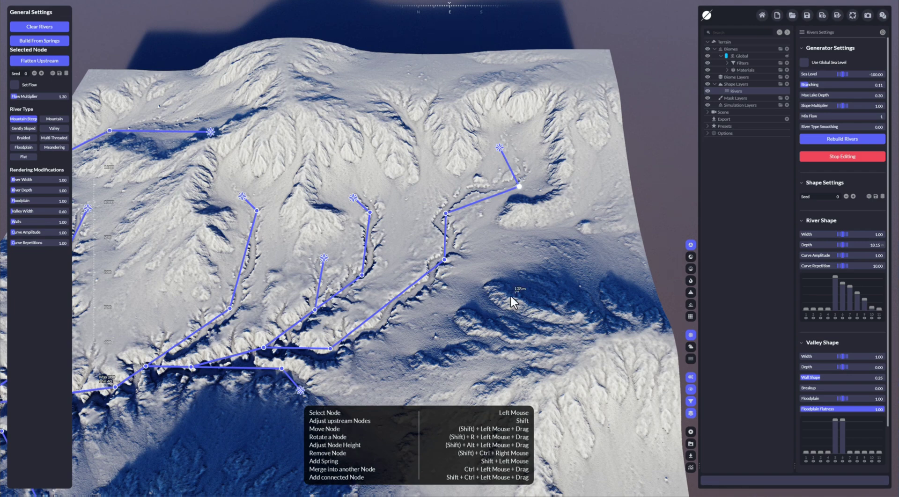
Move the farthest tributary's spring up toward the terrain's back edge and adjust its height
{"action": "left_click_drag", "start_coordinate": [499, 147], "coordinate": [468, 75]}
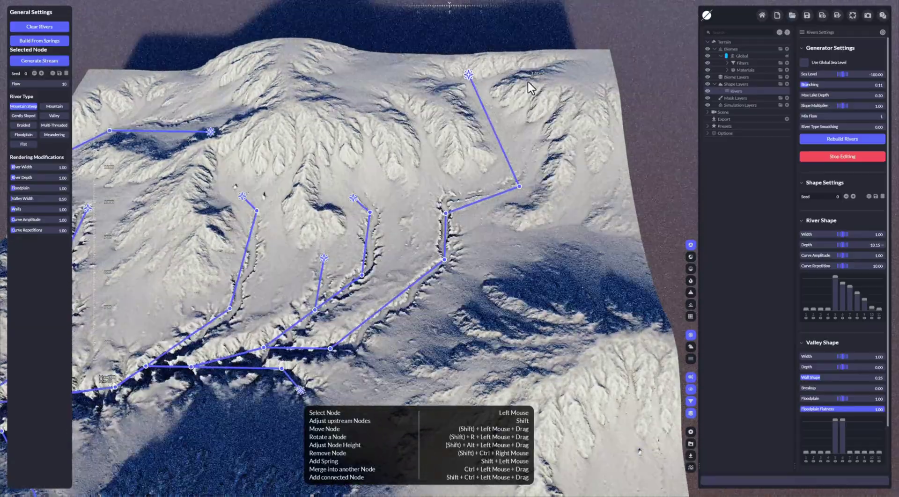
{"action": "left_click_drag", "start_coordinate": [468, 76], "coordinate": [493, 91]}
{"action": "right_click_drag", "start_coordinate": [533, 182], "coordinate": [545, 111]}
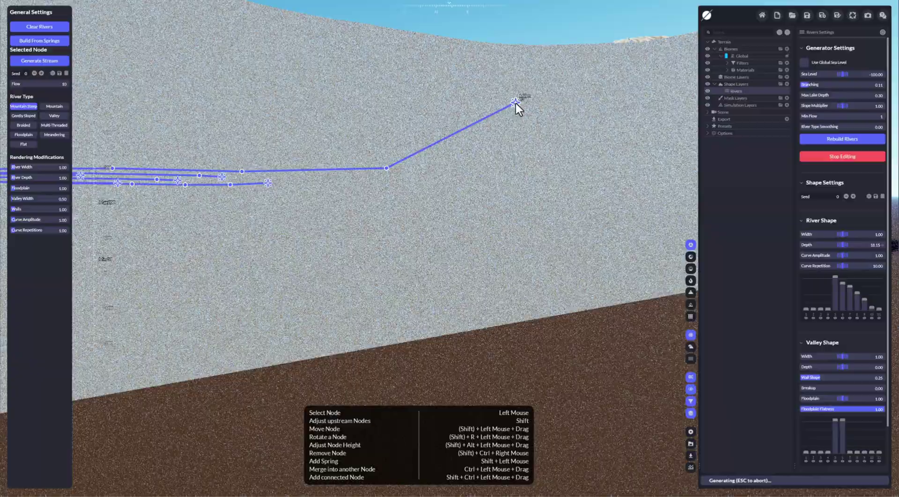
{"action": "mouse_move", "coordinate": [516, 103]}
{"action": "left_mouse_down"}
{"action": "mouse_move", "coordinate": [516, 137]}
{"action": "mouse_move", "coordinate": [515, 110]}
{"action": "left_mouse_up"}
{"action": "right_click_drag", "start_coordinate": [481, 164], "coordinate": [443, 246]}
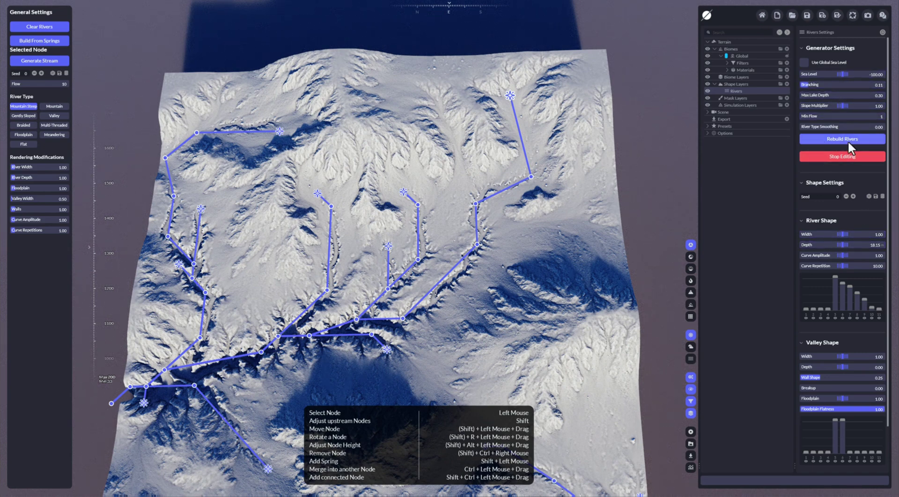
Rebuild the rivers to discard the added springs and node edits, and reopen river editing
{"action": "left_click", "coordinate": [843, 155]}
{"action": "middle_click_drag", "start_coordinate": [561, 250], "coordinate": [557, 192]}
{"action": "left_click", "coordinate": [841, 157]}
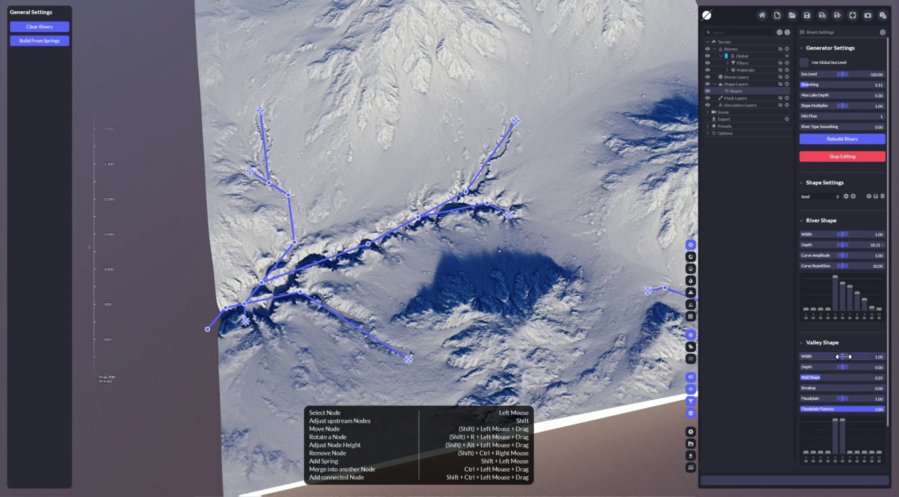
Try adjusting the valley width and raising the valley depth to 6.70, and return them to 1.00 and 0.00
{"action": "left_click_drag", "start_coordinate": [842, 357], "coordinate": [843, 357]}
{"action": "right_click_drag", "start_coordinate": [511, 312], "coordinate": [543, 253]}
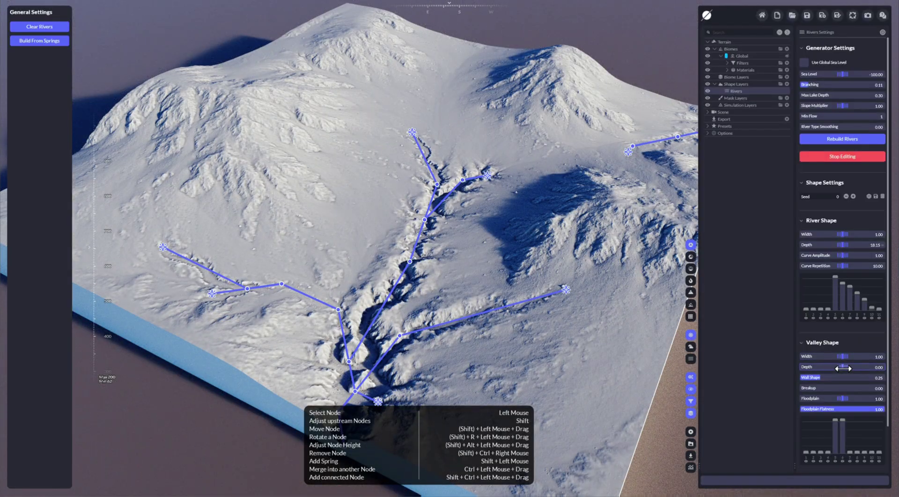
{"action": "left_click_drag", "start_coordinate": [843, 369], "coordinate": [866, 367]}
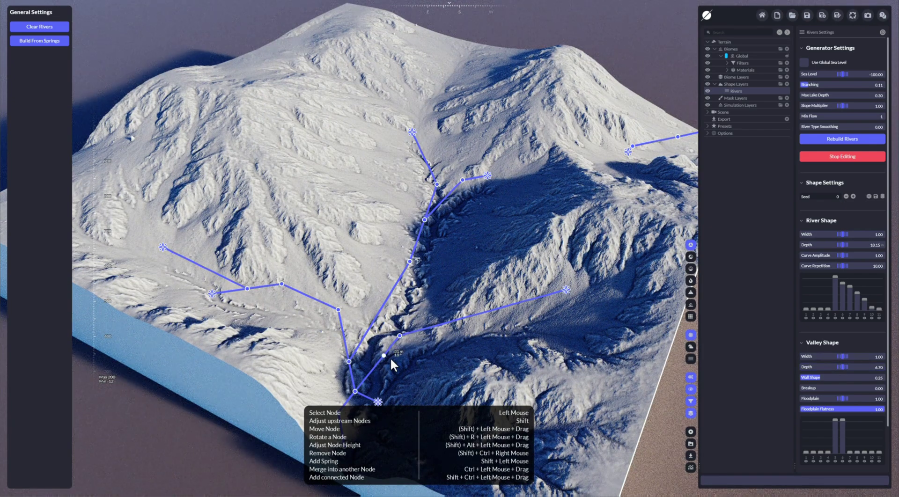
{"action": "left_click_drag", "start_coordinate": [843, 367], "coordinate": [812, 367]}
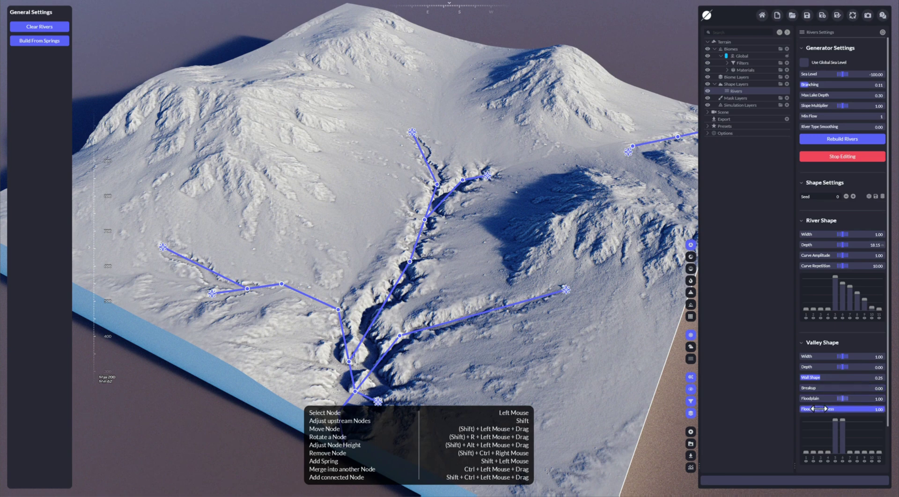
Try lowering bars 5 and 6 of the valley shape graph to zero, and restore the graph and the 1.00 valley width
{"action": "scroll", "coordinate": [855, 357], "scroll_direction": "down", "scroll_amount": 1}
{"action": "left_click_drag", "start_coordinate": [838, 390], "coordinate": [833, 418]}
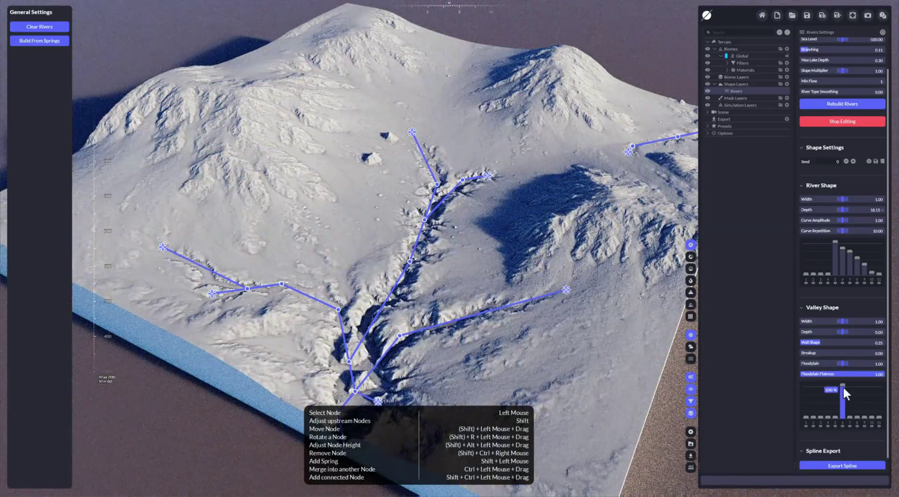
{"action": "left_click_drag", "start_coordinate": [841, 384], "coordinate": [841, 429]}
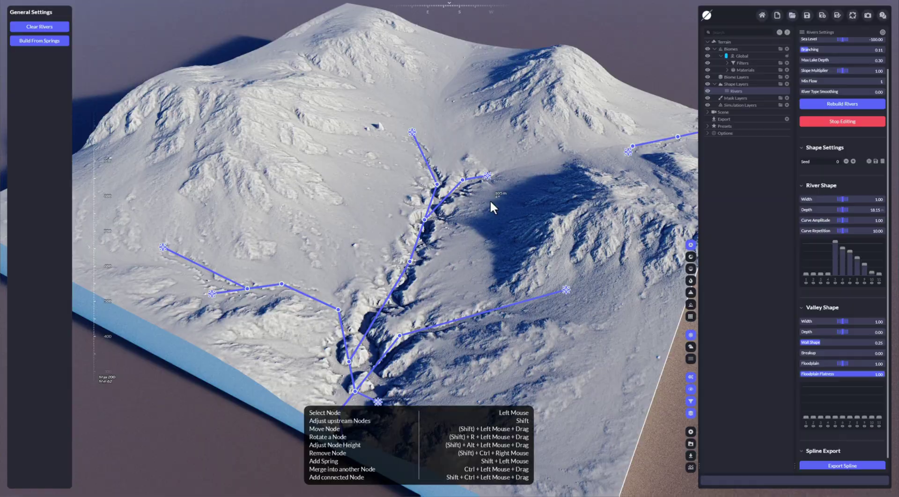
{"action": "mouse_move", "coordinate": [842, 321]}
{"action": "left_mouse_down"}
{"action": "mouse_move", "coordinate": [857, 321]}
{"action": "mouse_move", "coordinate": [843, 321]}
{"action": "left_mouse_up"}
{"action": "right_click", "coordinate": [843, 322]}
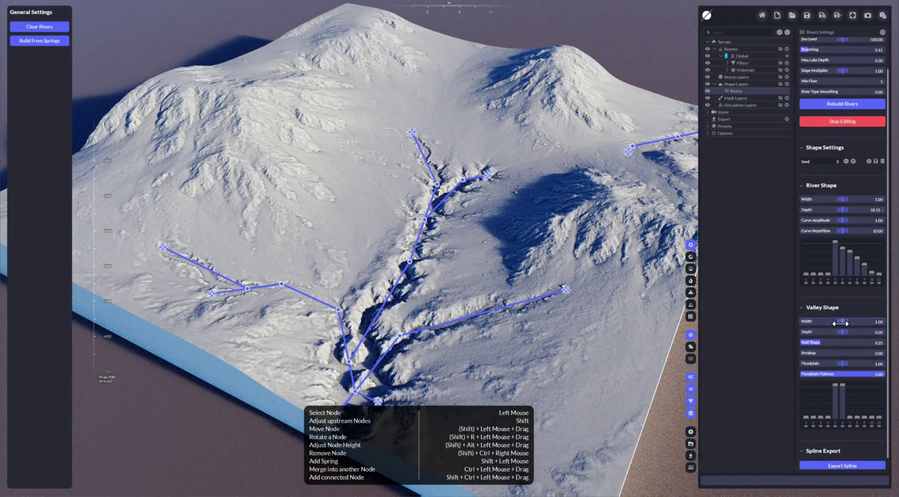
Set the valley width to 0.00 and the river width to 0.85
{"action": "left_click_drag", "start_coordinate": [843, 322], "coordinate": [835, 322]}
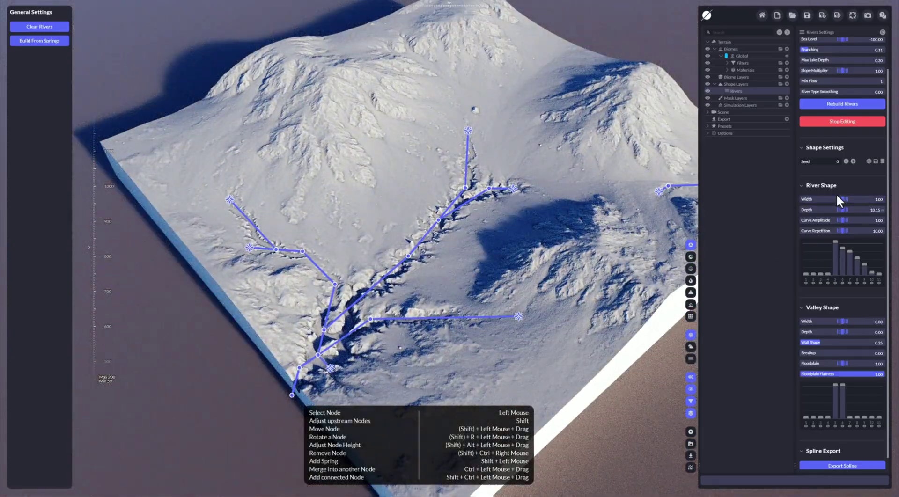
{"action": "mouse_move", "coordinate": [842, 199]}
{"action": "left_mouse_down"}
{"action": "mouse_move", "coordinate": [866, 199]}
{"action": "mouse_move", "coordinate": [840, 199]}
{"action": "left_mouse_up"}
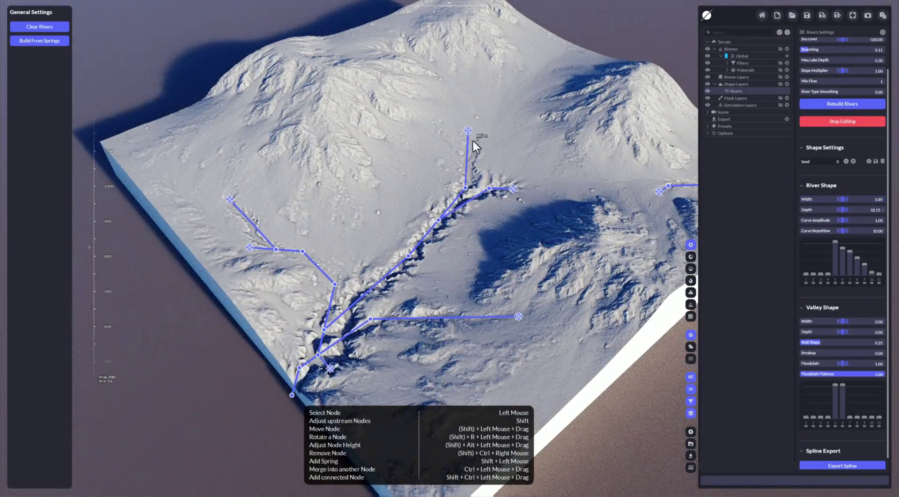
{"action": "right_click_drag", "start_coordinate": [492, 222], "coordinate": [430, 230]}
{"action": "scroll", "coordinate": [430, 230], "scroll_direction": "up", "scroll_amount": 5}
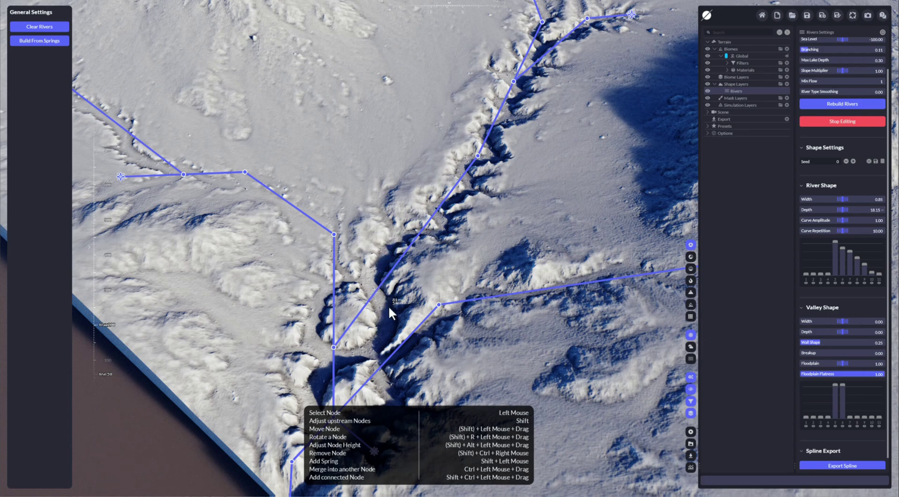
Set the river depth to 19.55
{"action": "scroll", "coordinate": [385, 296], "scroll_direction": "down", "scroll_amount": 5}
{"action": "right_click_drag", "start_coordinate": [385, 297], "coordinate": [318, 281]}
{"action": "mouse_move", "coordinate": [841, 210]}
{"action": "left_mouse_down"}
{"action": "mouse_move", "coordinate": [874, 209]}
{"action": "mouse_move", "coordinate": [854, 210]}
{"action": "left_mouse_up"}
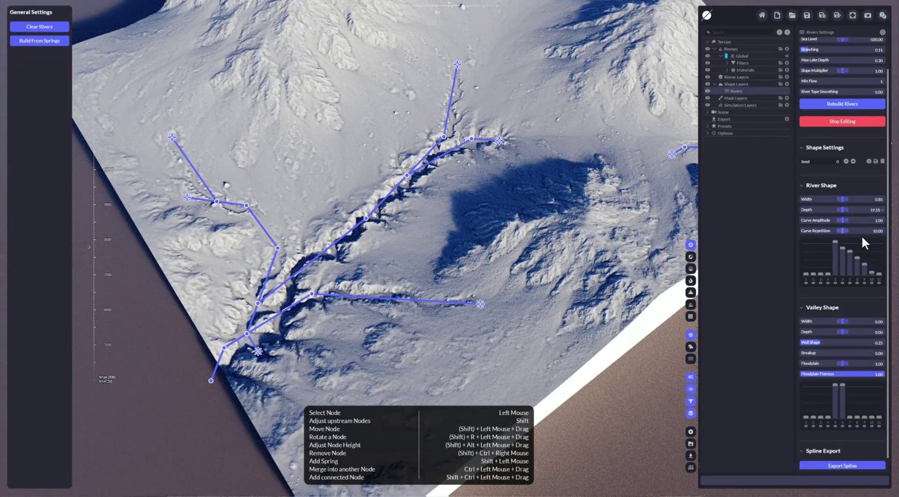
Try the river shape graph with only bar 11 raised, and bring back the profile descending from bar 5 to bar 9
{"action": "mouse_move", "coordinate": [877, 269]}
{"action": "left_click", "coordinate": [834, 243]}
{"action": "mouse_move", "coordinate": [833, 240]}
{"action": "left_mouse_down"}
{"action": "mouse_move", "coordinate": [841, 281]}
{"action": "mouse_move", "coordinate": [877, 268]}
{"action": "left_mouse_up"}
{"action": "right_click_drag", "start_coordinate": [476, 284], "coordinate": [576, 281]}
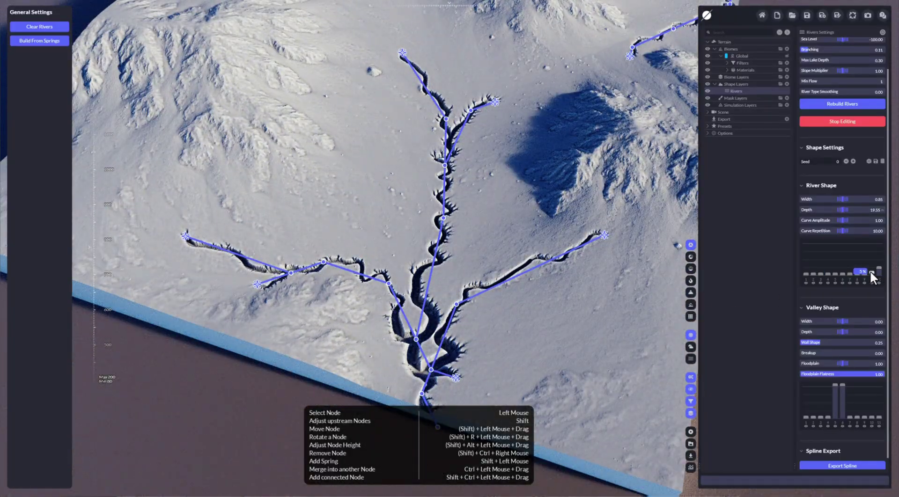
{"action": "mouse_move", "coordinate": [870, 271]}
{"action": "left_mouse_down"}
{"action": "mouse_move", "coordinate": [858, 277]}
{"action": "mouse_move", "coordinate": [846, 262]}
{"action": "mouse_move", "coordinate": [839, 271]}
{"action": "mouse_move", "coordinate": [836, 252]}
{"action": "mouse_move", "coordinate": [877, 267]}
{"action": "mouse_move", "coordinate": [873, 274]}
{"action": "left_mouse_up"}
{"action": "left_click_drag", "start_coordinate": [835, 244], "coordinate": [861, 248]}
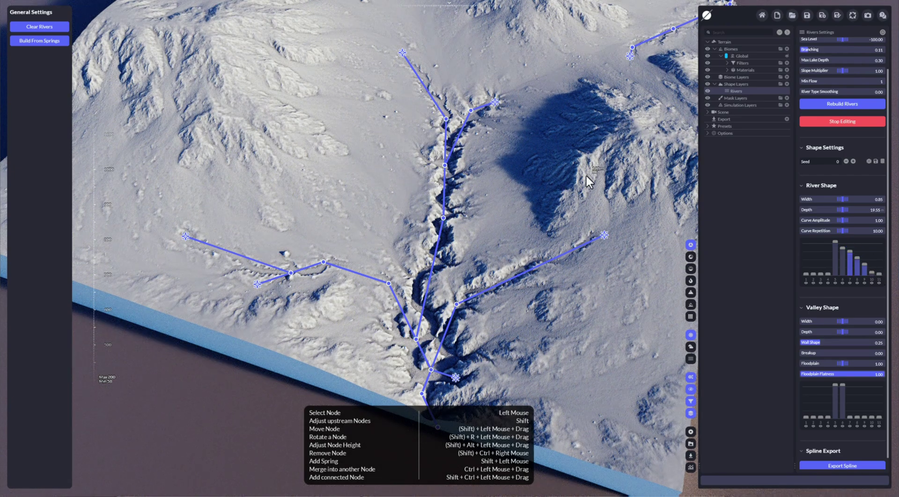
{"action": "scroll", "coordinate": [585, 174], "scroll_direction": "down", "scroll_amount": 3}
{"action": "left_click", "coordinate": [879, 272]}
{"action": "left_click_drag", "start_coordinate": [879, 272], "coordinate": [880, 273]}
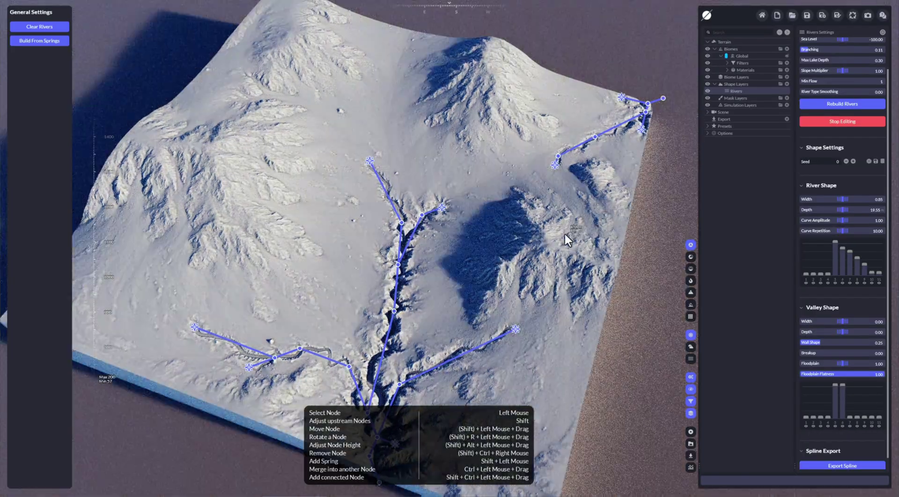
Set the generator's branching to 0.23 and rebuild the rivers
{"action": "right_click_drag", "start_coordinate": [564, 236], "coordinate": [496, 253]}
{"action": "middle_click_drag", "start_coordinate": [466, 205], "coordinate": [282, 241]}
{"action": "right_click_drag", "start_coordinate": [281, 240], "coordinate": [296, 252]}
{"action": "scroll", "coordinate": [824, 170], "scroll_direction": "up", "scroll_amount": 2}
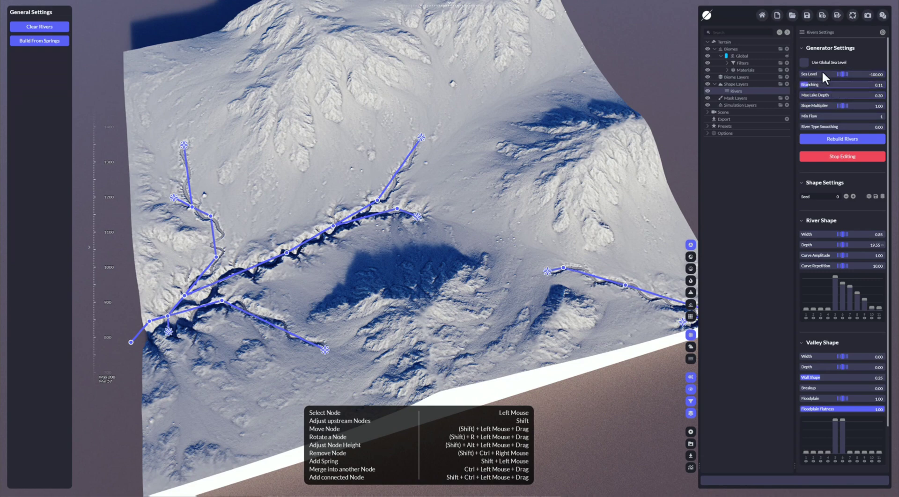
{"action": "left_click_drag", "start_coordinate": [809, 86], "coordinate": [811, 85], "text": "shift"}
{"action": "left_click", "coordinate": [833, 139]}
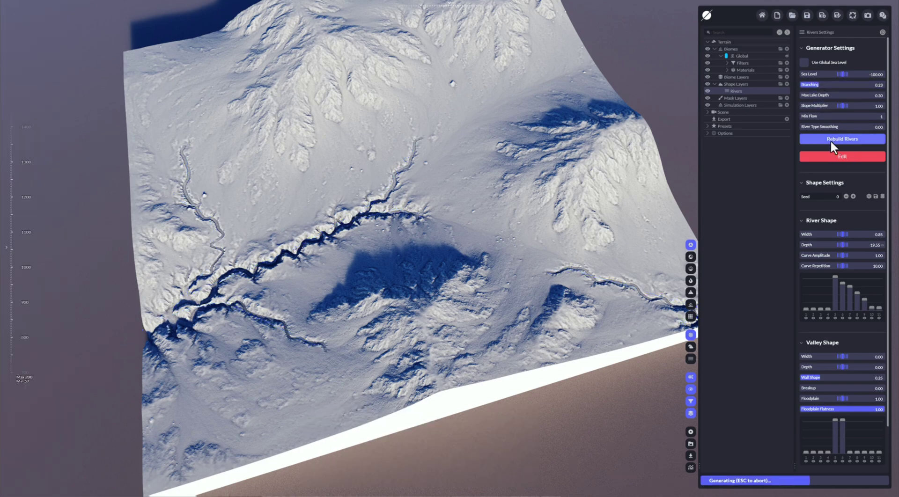
{"action": "scroll", "coordinate": [510, 136], "scroll_direction": "down", "scroll_amount": 2}
{"action": "middle_click_drag", "start_coordinate": [510, 136], "coordinate": [473, 136]}
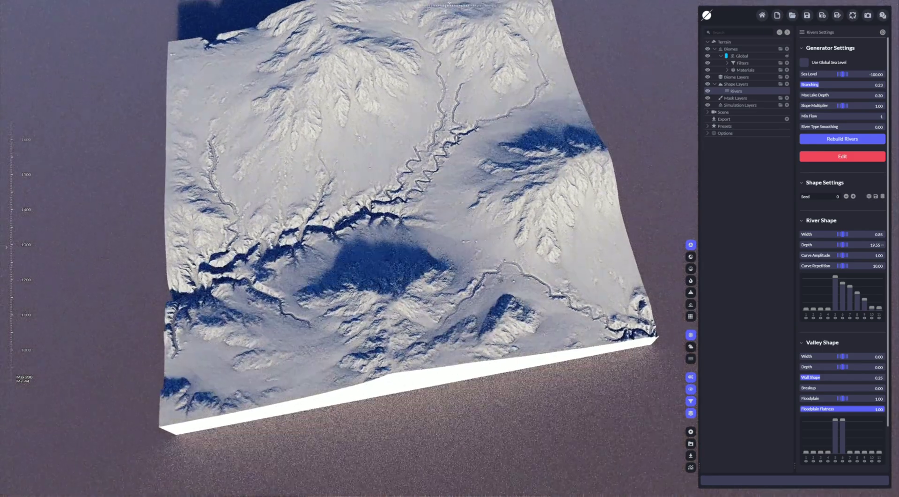
Show the river nodes for editing, and rebuild the rivers with the generator's branching at 0.34
{"action": "scroll", "coordinate": [472, 136], "scroll_direction": "down", "scroll_amount": 1}
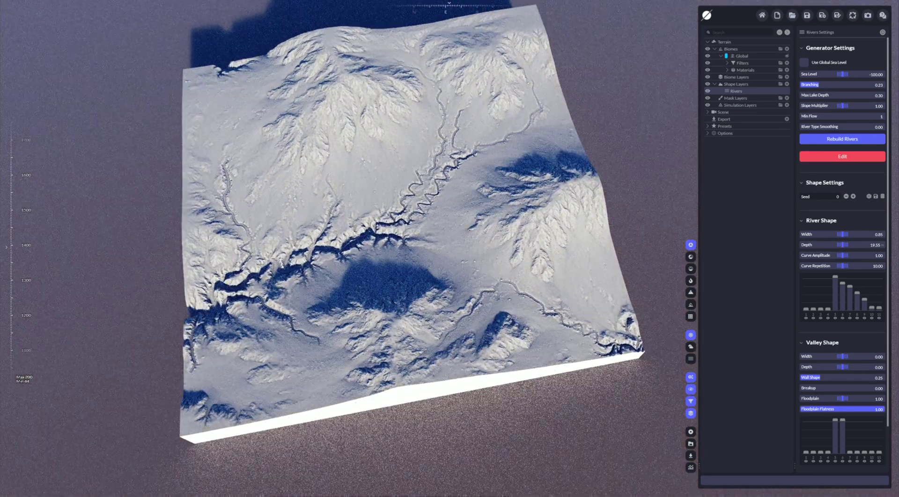
{"action": "left_click", "coordinate": [828, 156]}
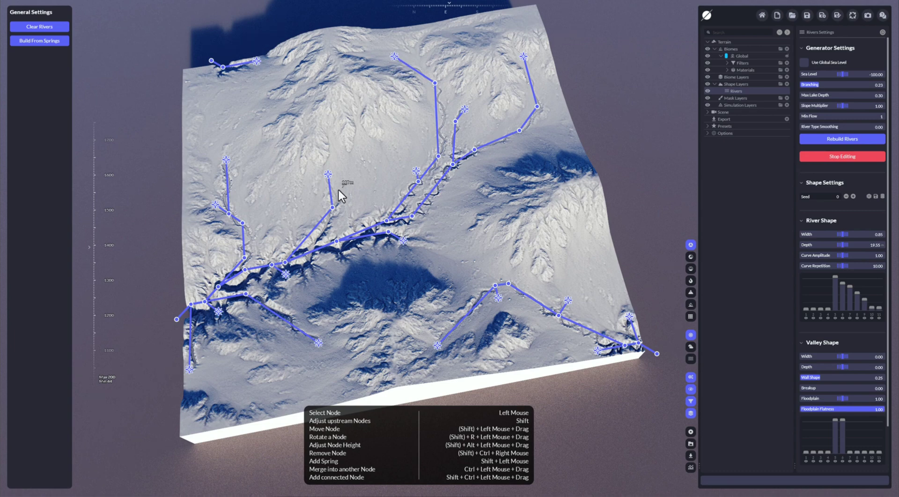
{"action": "left_click_drag", "start_coordinate": [814, 84], "coordinate": [827, 84]}
{"action": "left_click", "coordinate": [843, 142]}
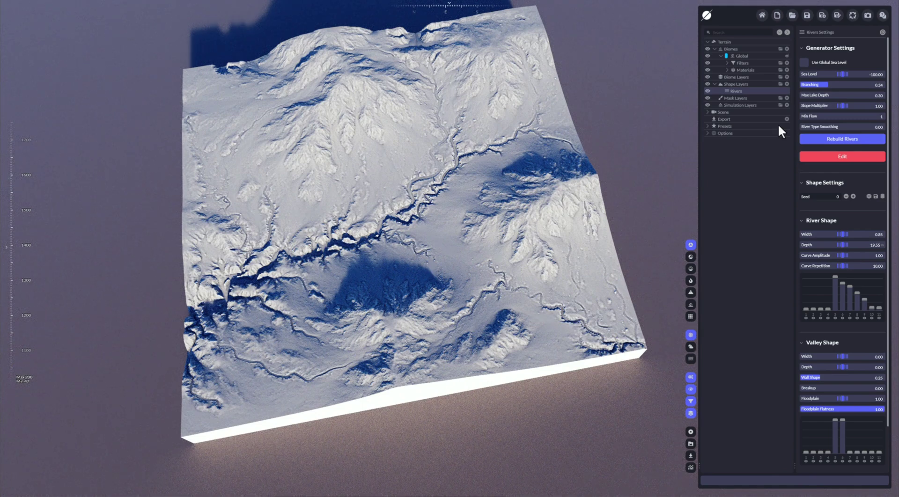
Set the generator's branching to 0.11 and rebuild the rivers
{"action": "mouse_move", "coordinate": [823, 85]}
{"action": "left_mouse_down"}
{"action": "mouse_move", "coordinate": [815, 87]}
{"action": "mouse_move", "coordinate": [825, 92]}
{"action": "left_mouse_up"}
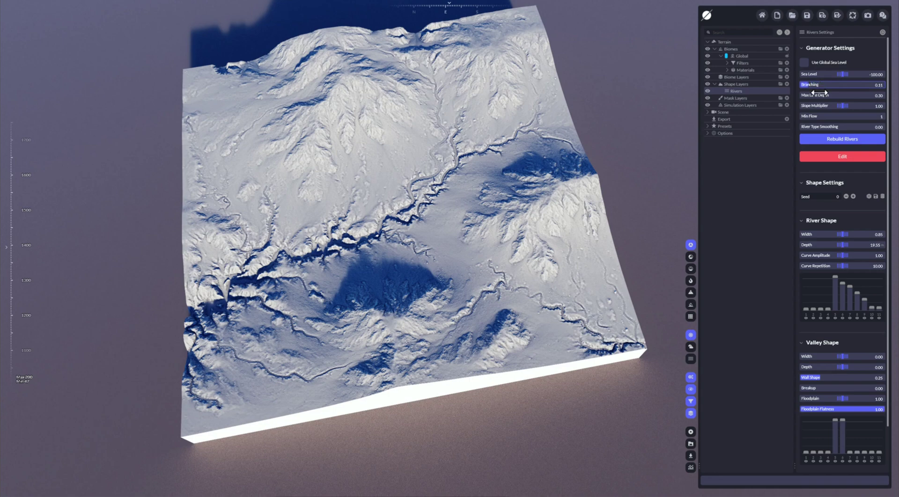
{"action": "left_click", "coordinate": [832, 141]}
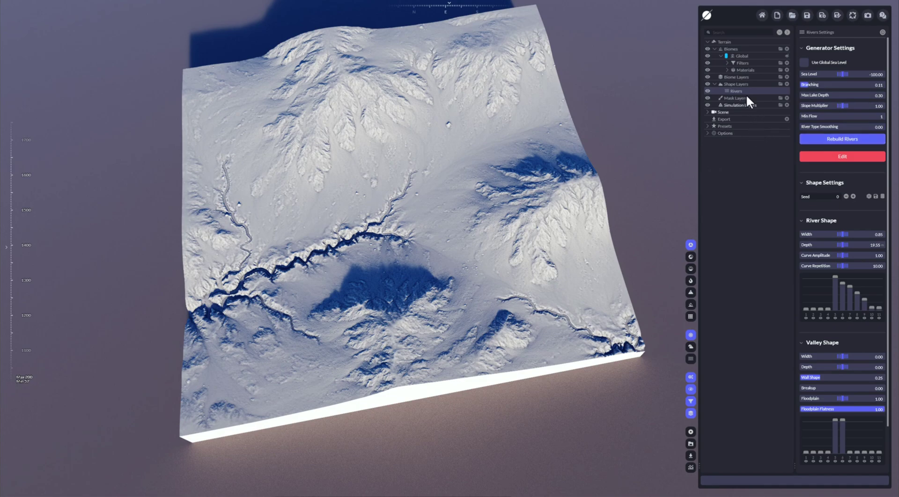
{"action": "right_click_drag", "start_coordinate": [539, 194], "coordinate": [580, 154]}
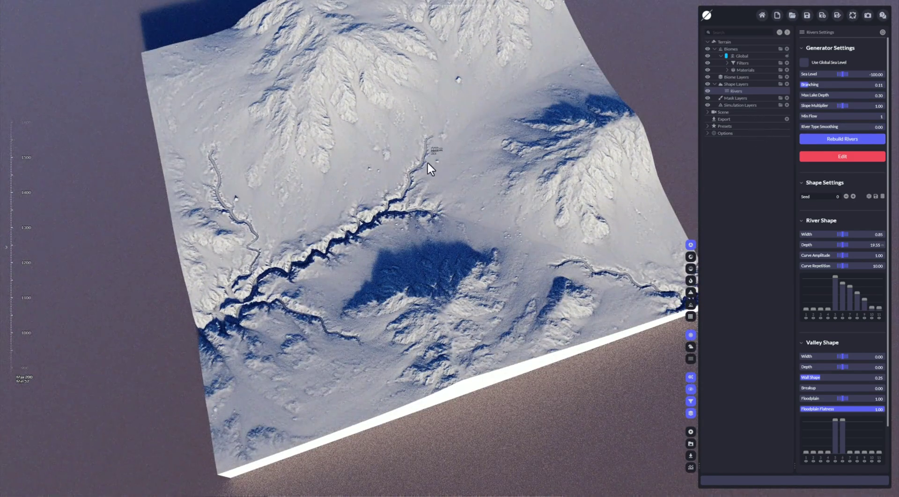
Delete the Rivers distribution from the blue Color material and assign the Rivers shape layer to that material again
{"action": "left_click", "coordinate": [727, 69]}
{"action": "left_click", "coordinate": [748, 77]}
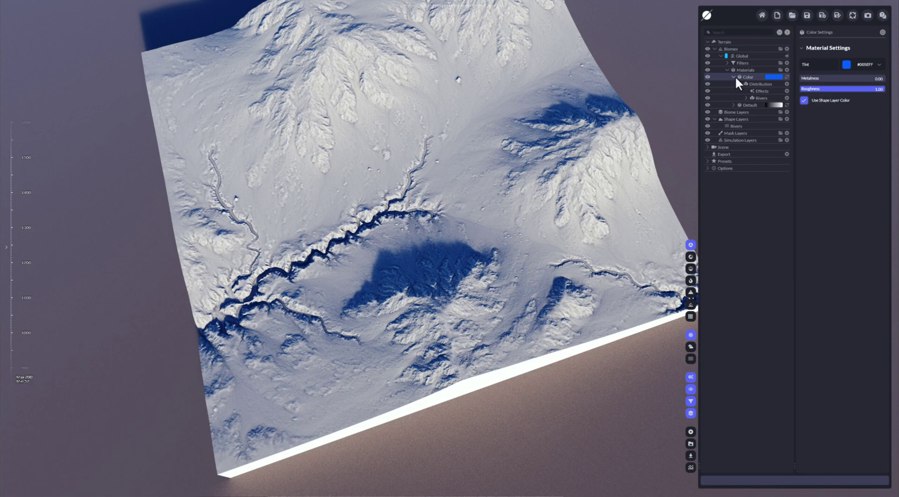
{"action": "left_click", "coordinate": [733, 77]}
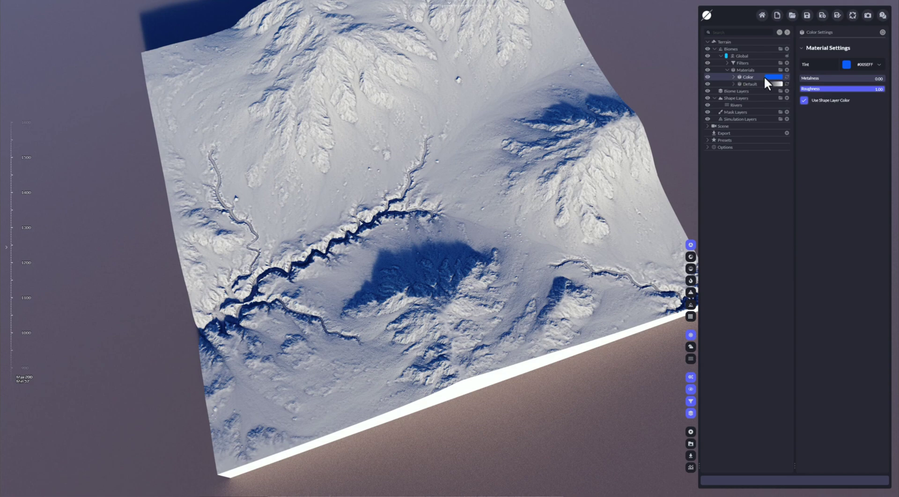
{"action": "left_click", "coordinate": [733, 77]}
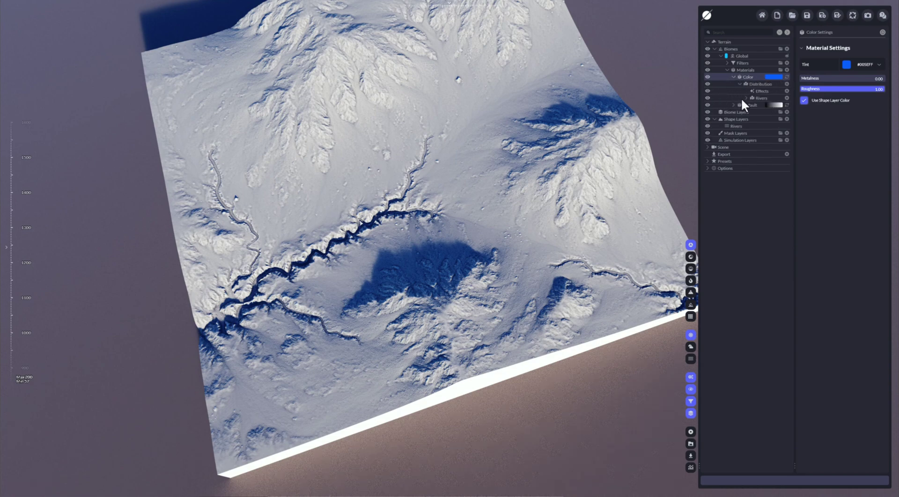
{"action": "key", "text": "Delete"}
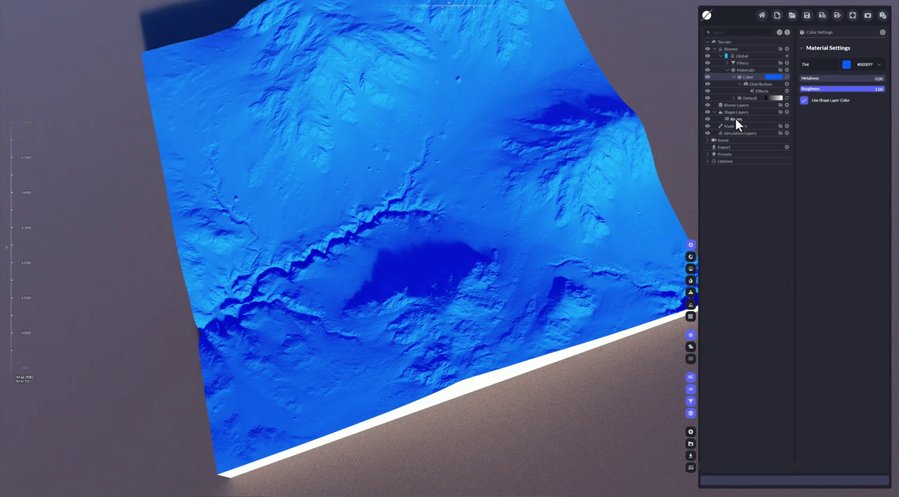
{"action": "left_click_drag", "start_coordinate": [736, 119], "coordinate": [761, 78]}
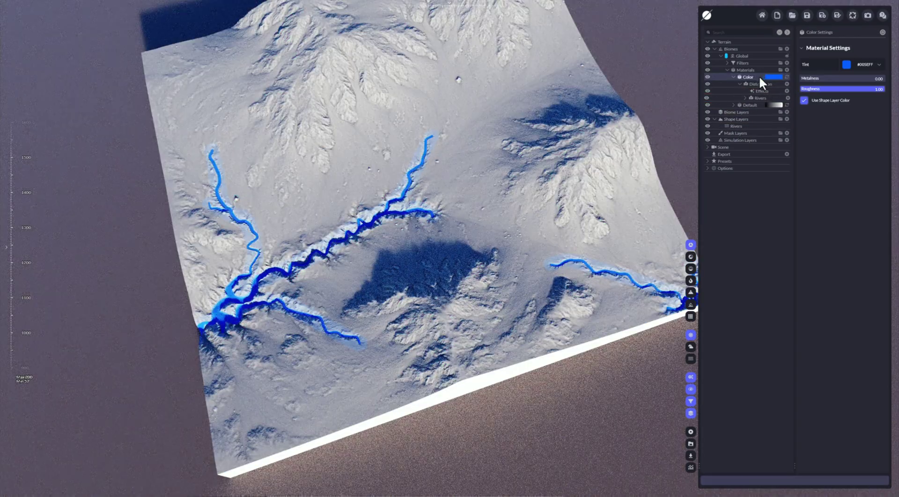
Set the Color material's Rivers distribution to valley strength 0.00 and river strength 1.00
{"action": "key", "text": "w"}
{"action": "right_click_drag", "start_coordinate": [481, 170], "coordinate": [501, 197]}
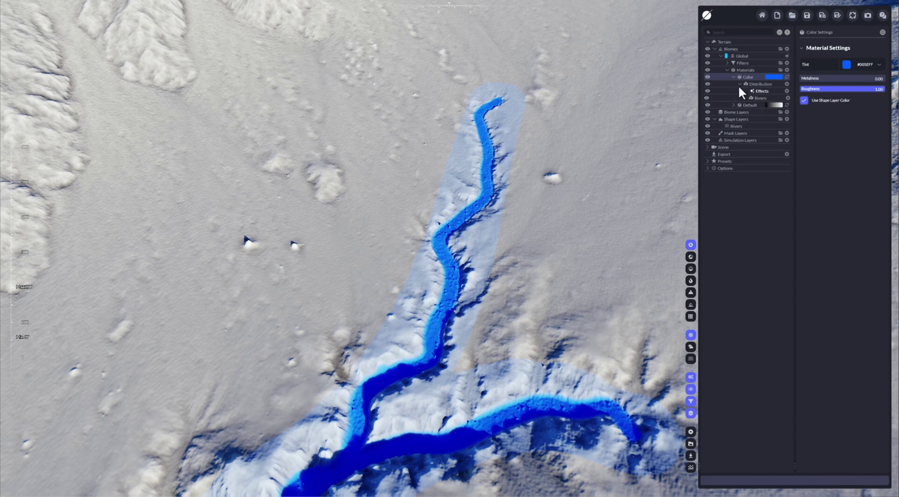
{"action": "left_click", "coordinate": [762, 98]}
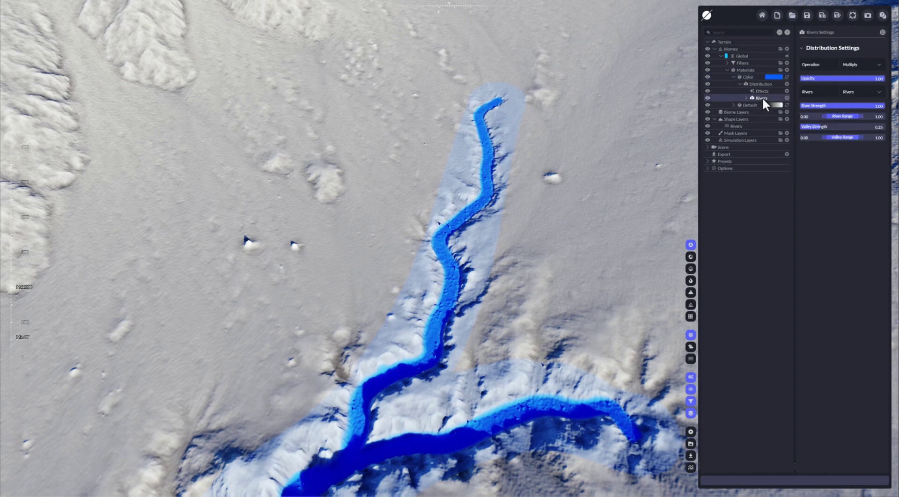
{"action": "left_click", "coordinate": [745, 97]}
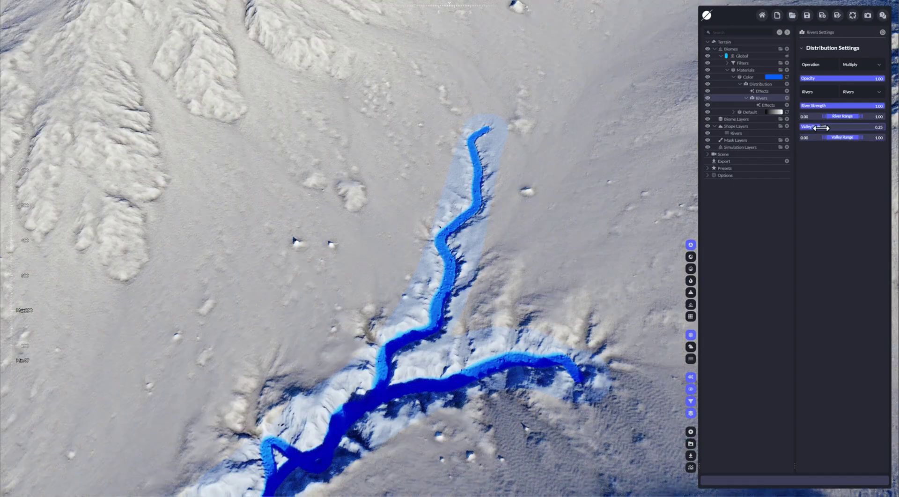
{"action": "left_click_drag", "start_coordinate": [820, 127], "coordinate": [800, 127]}
{"action": "left_click_drag", "start_coordinate": [857, 106], "coordinate": [885, 106]}
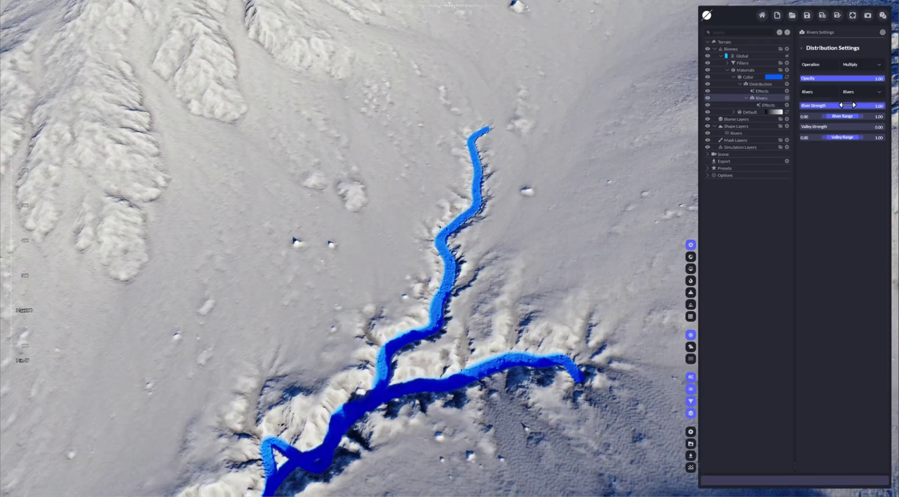
Examine the blue river colouring along the channels from close up and across the whole terrain
{"action": "scroll", "coordinate": [555, 160], "scroll_direction": "down", "scroll_amount": 5}
{"action": "mouse_move", "coordinate": [555, 161]}
{"action": "right_mouse_down"}
{"action": "mouse_move", "coordinate": [515, 185]}
{"action": "mouse_move", "coordinate": [463, 187]}
{"action": "mouse_move", "coordinate": [562, 157]}
{"action": "mouse_move", "coordinate": [556, 150]}
{"action": "right_mouse_up"}
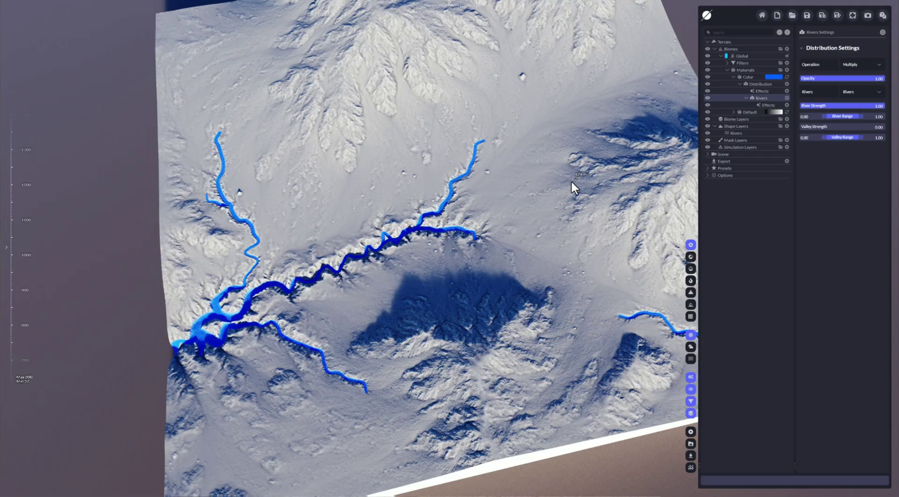
{"action": "right_click_drag", "start_coordinate": [470, 209], "coordinate": [507, 251]}
{"action": "key", "text": "s"}
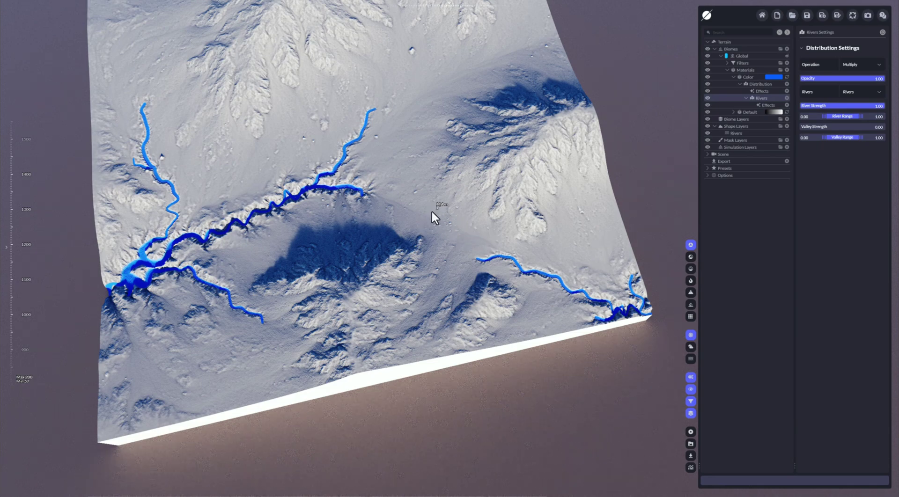
{"action": "right_click_drag", "start_coordinate": [430, 209], "coordinate": [420, 141]}
{"action": "key", "text": "w"}
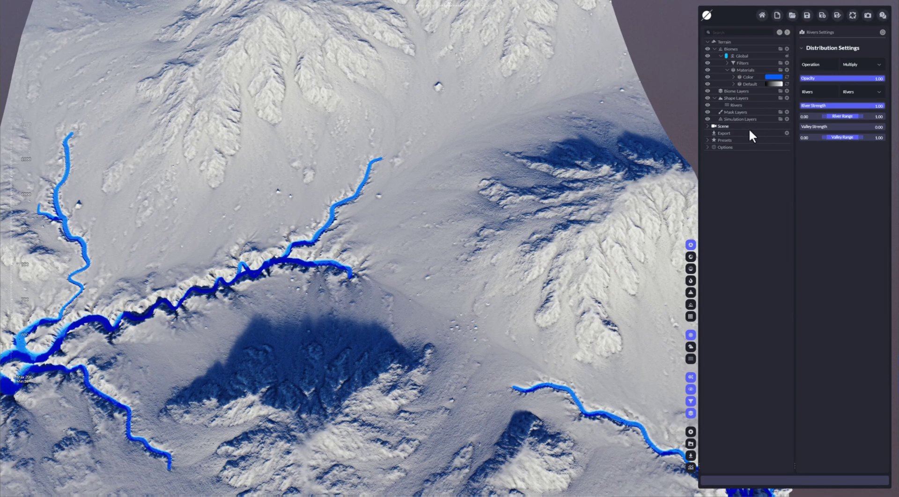
{"action": "scroll", "coordinate": [510, 209], "scroll_direction": "down", "scroll_amount": 5}
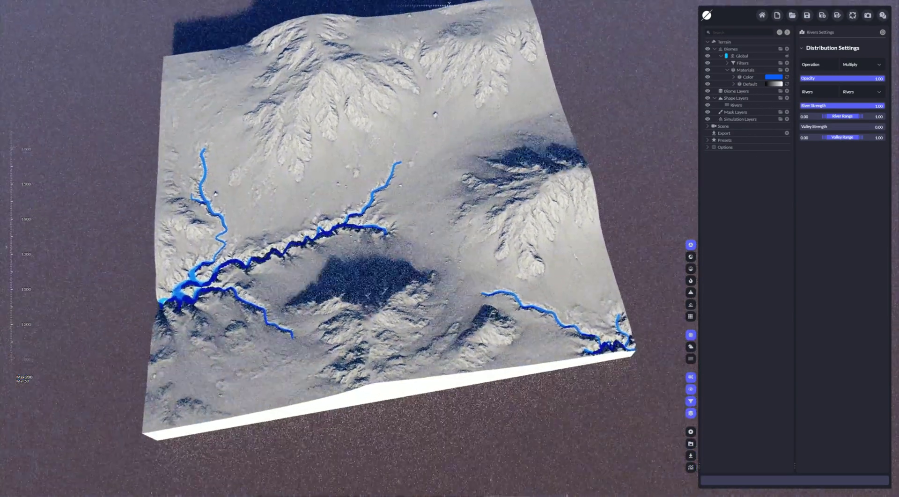
{"action": "right_click_drag", "start_coordinate": [450, 248], "coordinate": [452, 229]}
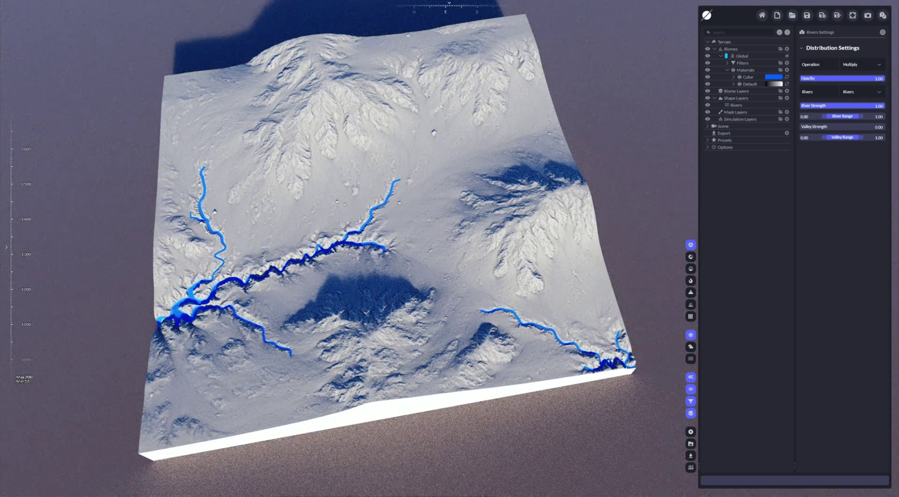